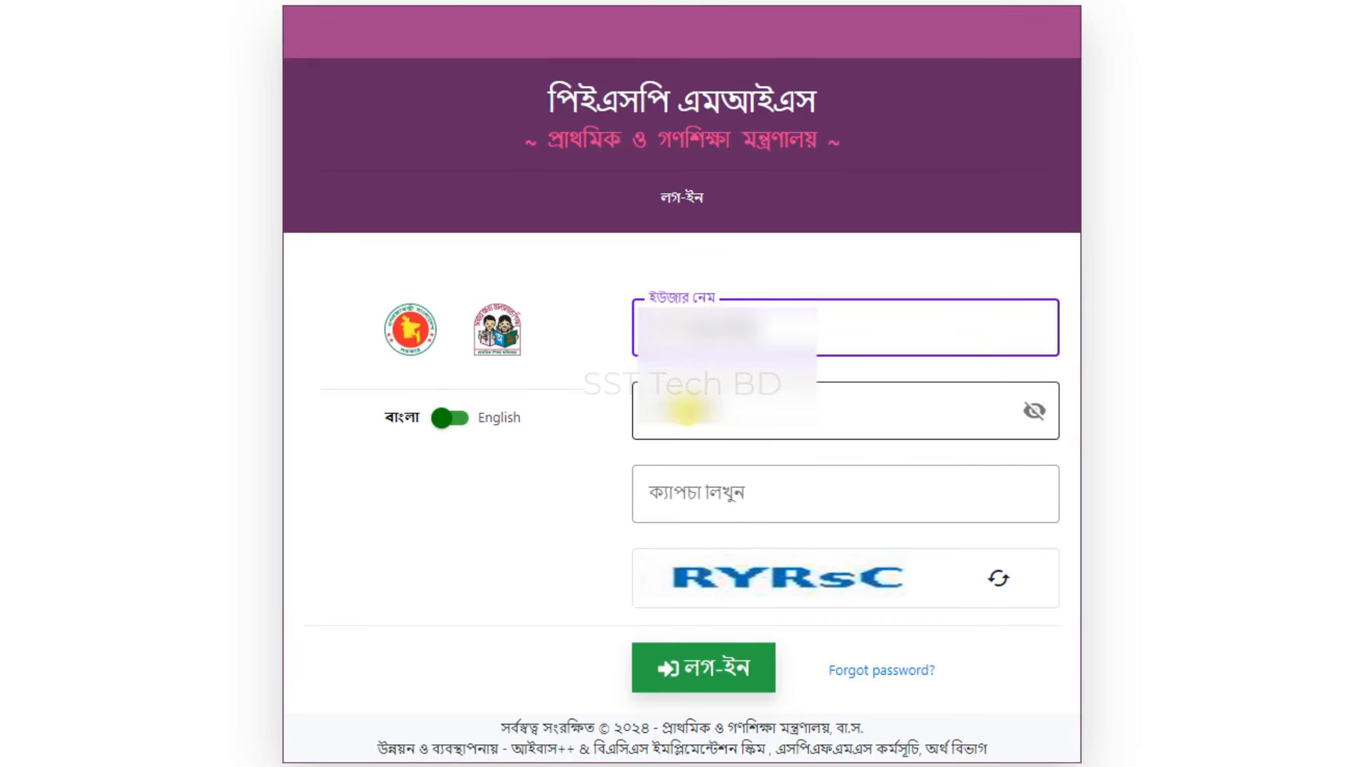
- Fill in the captcha code on the login form and log in to the account
click(685, 410)
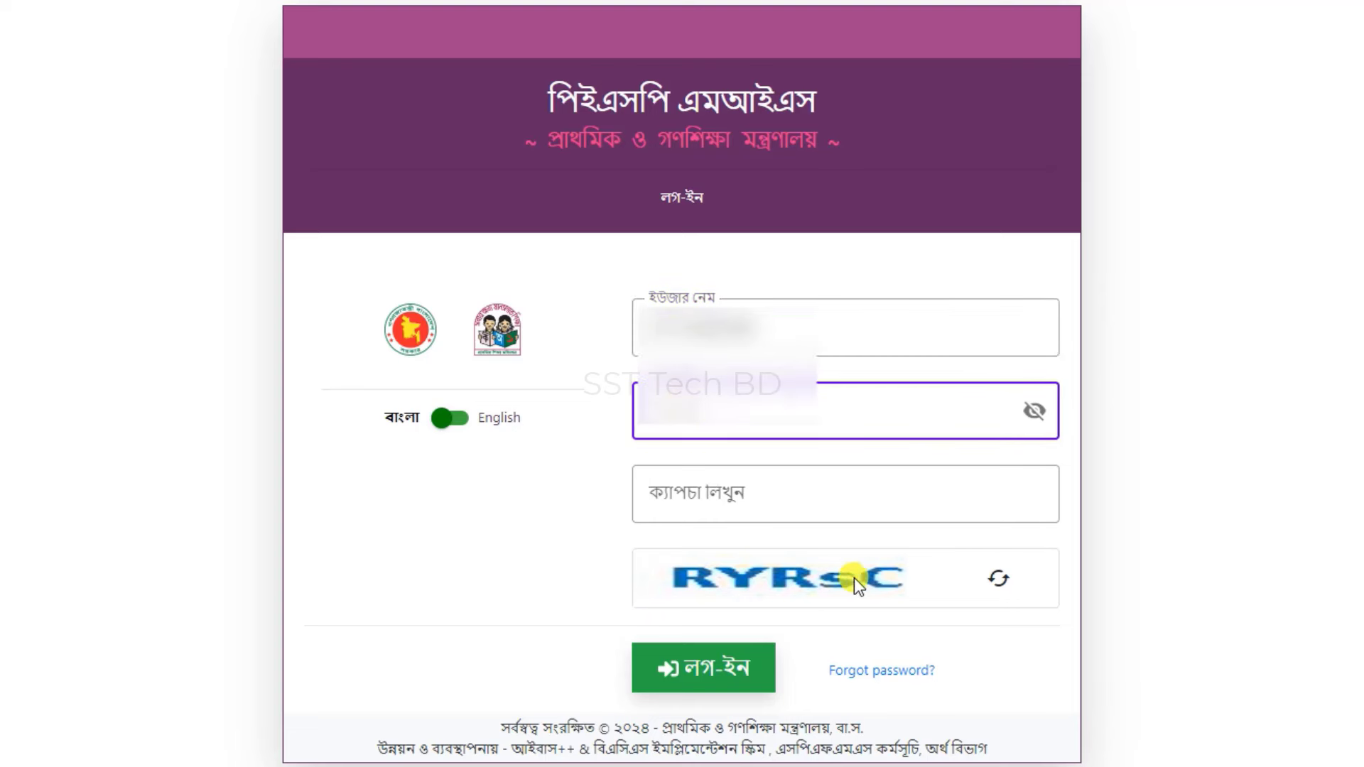
click(704, 488)
text(RYRsC)
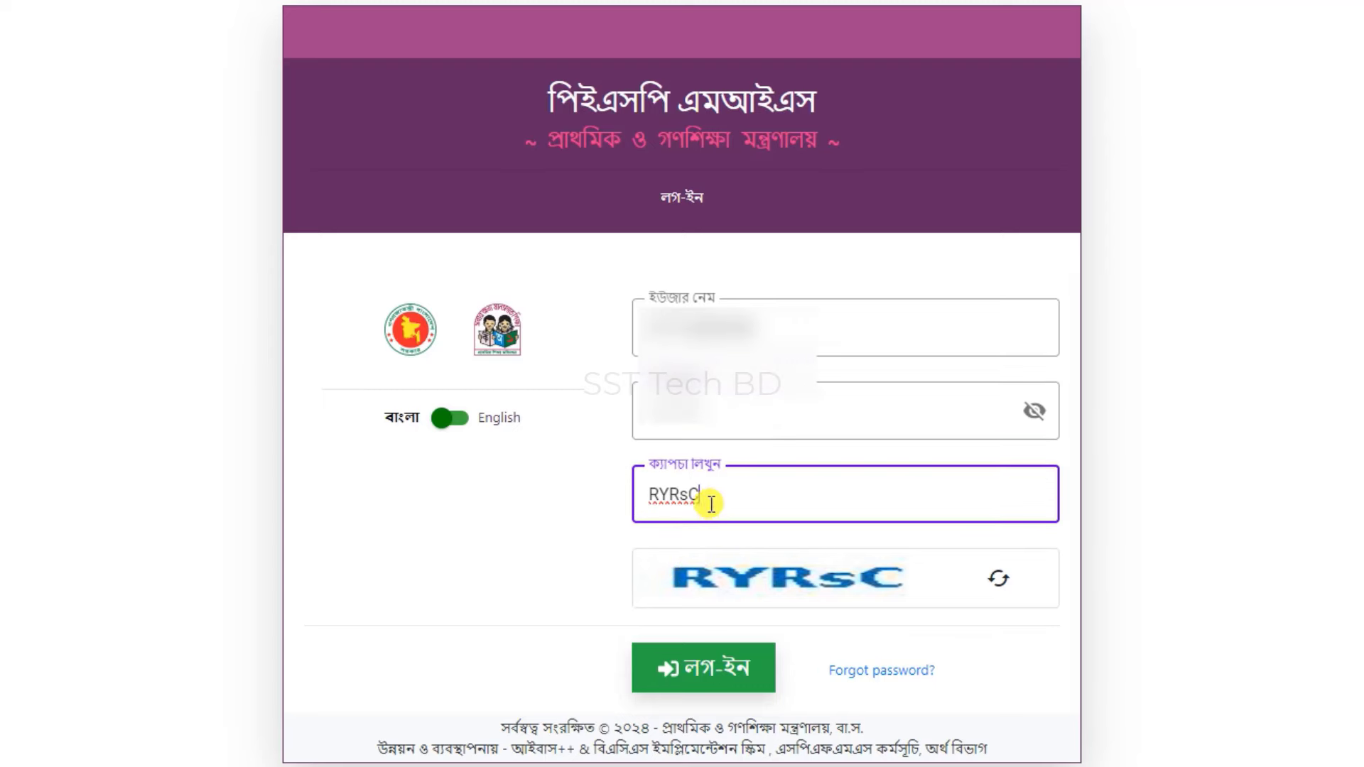
click(713, 682)
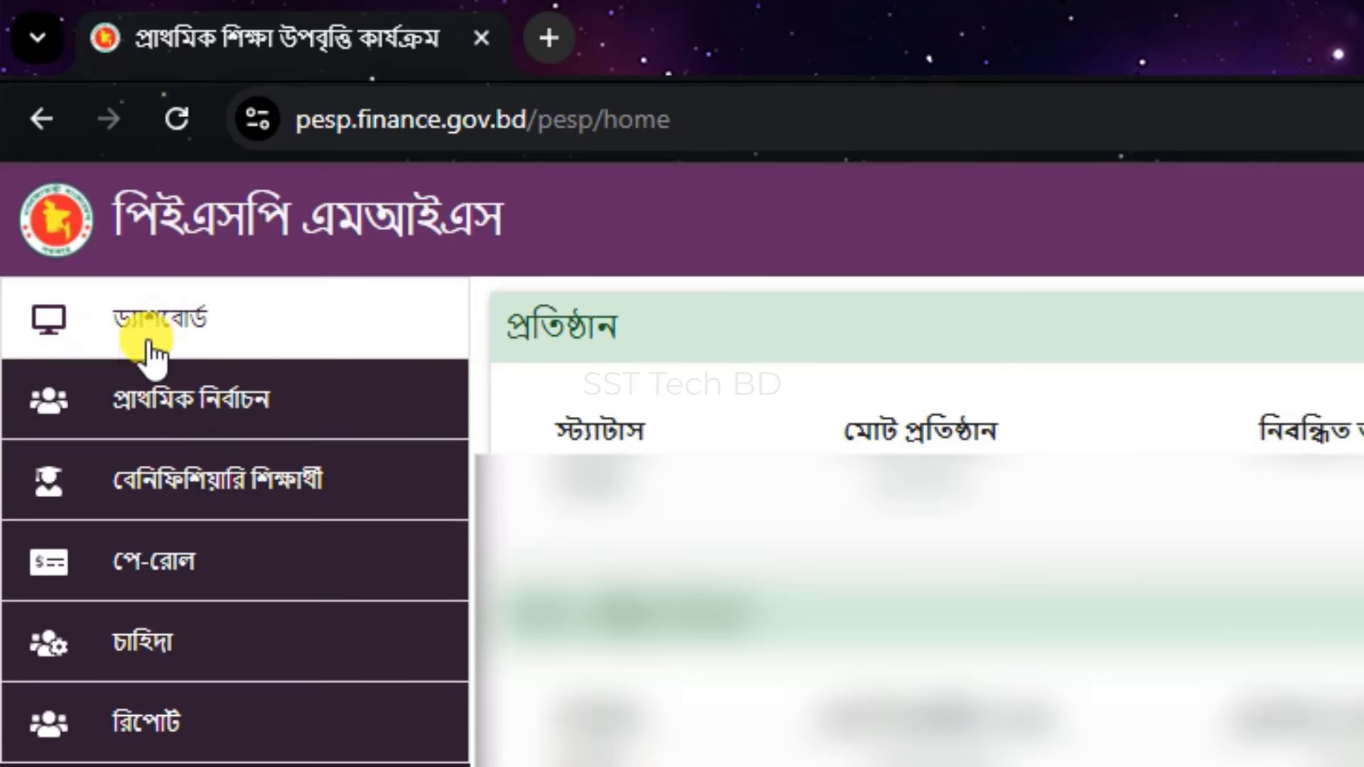
- On the payroll's blocked and bounced EFT page, choose fiscal year ২০২১-২২ and payment cycle জুলাই/২১-ডিসেম্বর/২১
click(132, 565)
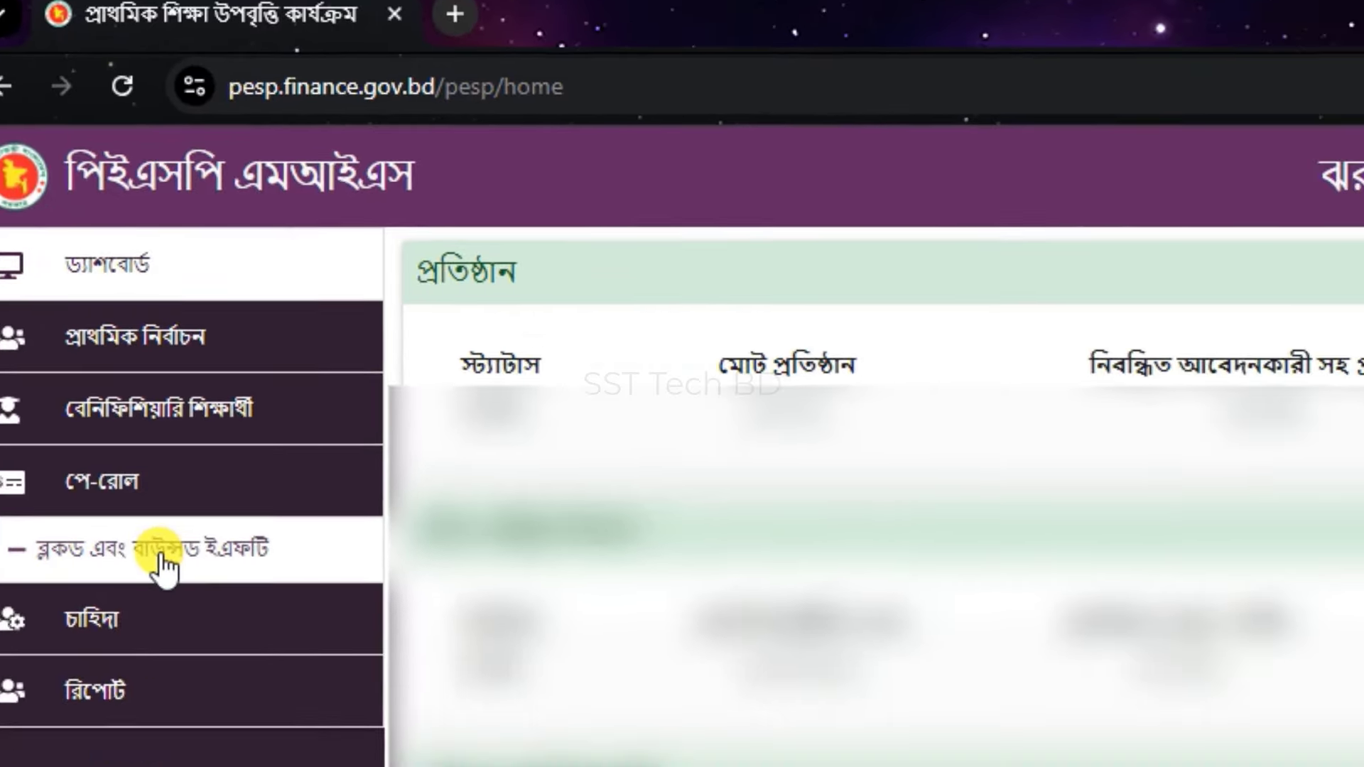
click(206, 658)
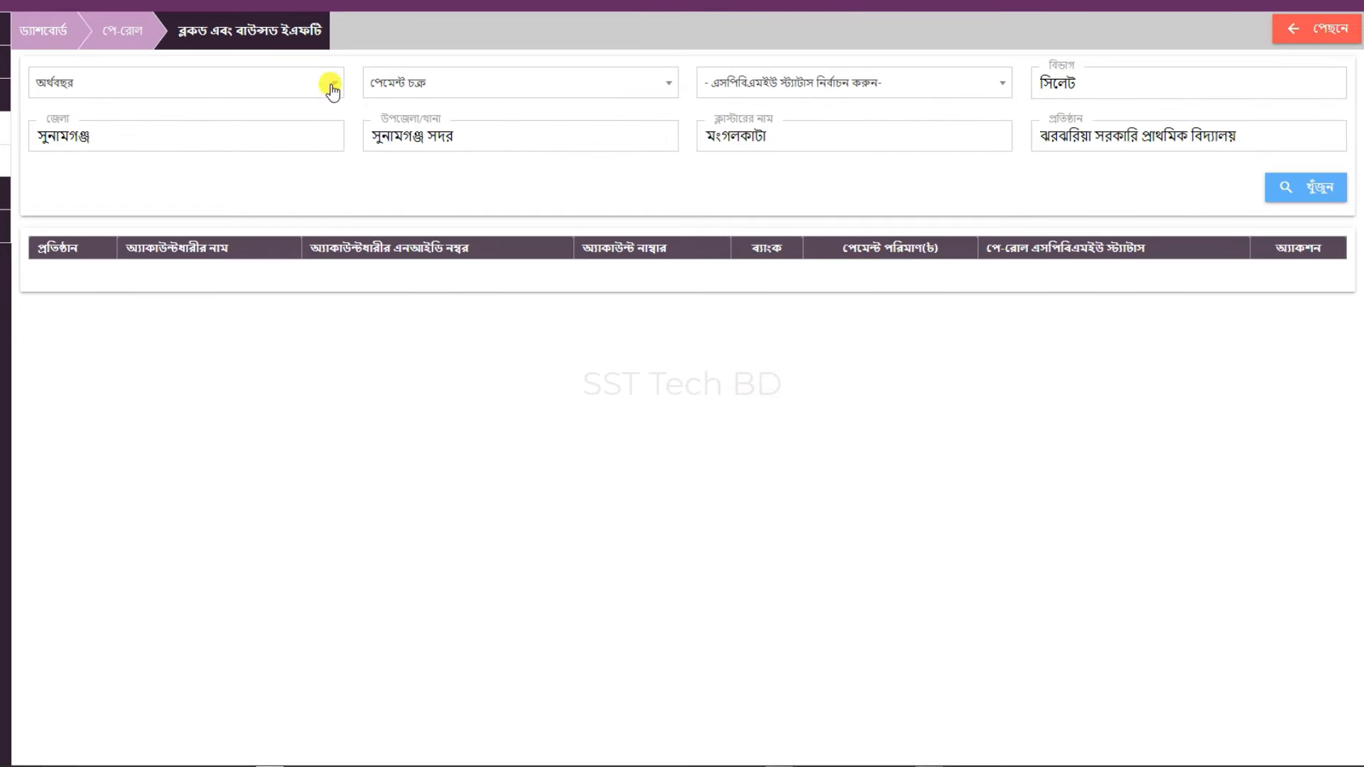
click(334, 85)
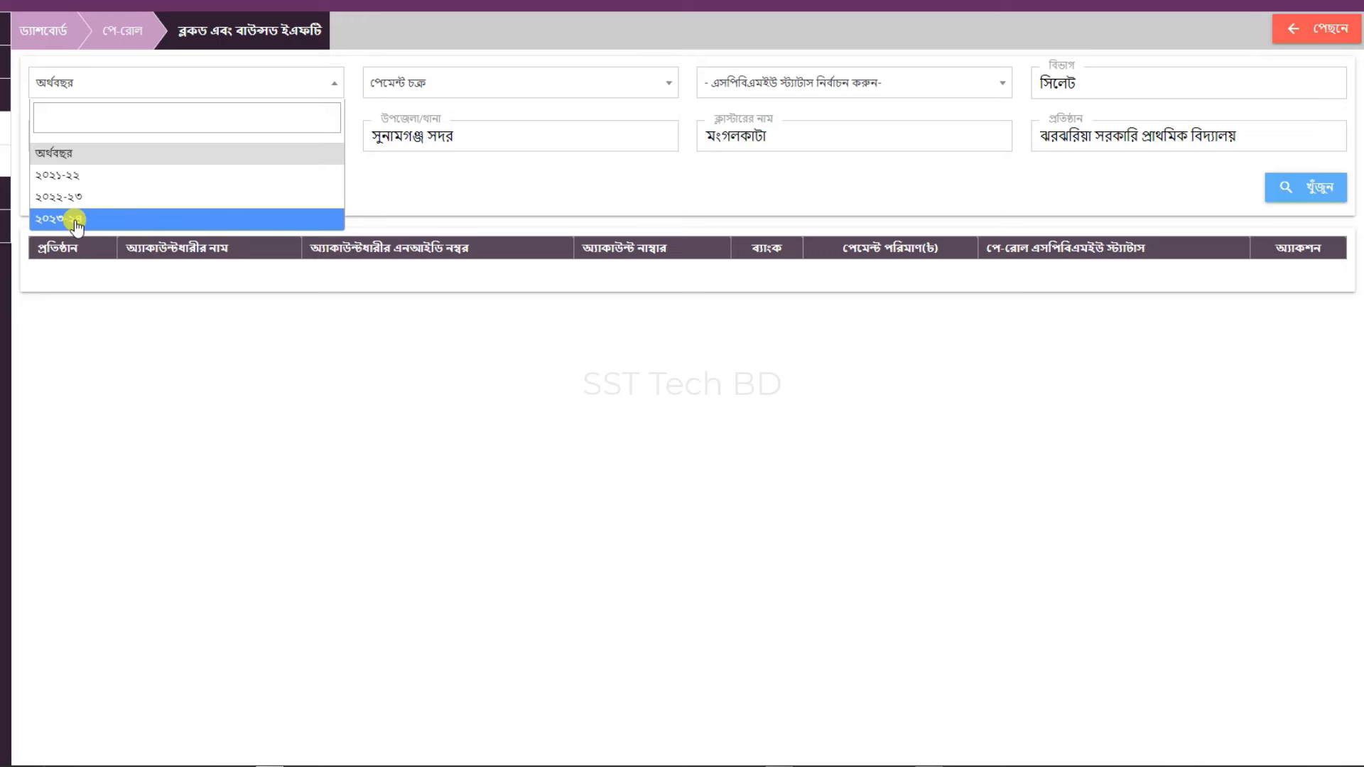
click(60, 178)
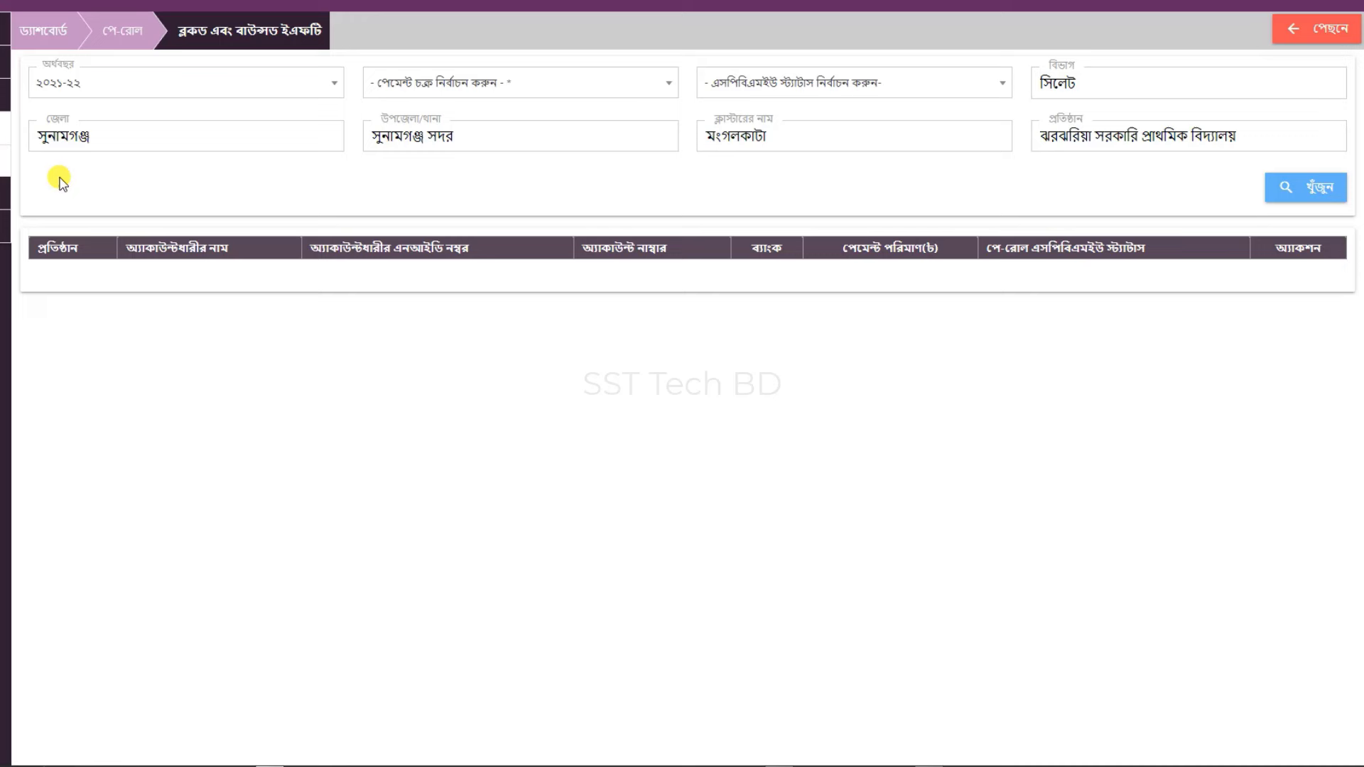
click(468, 90)
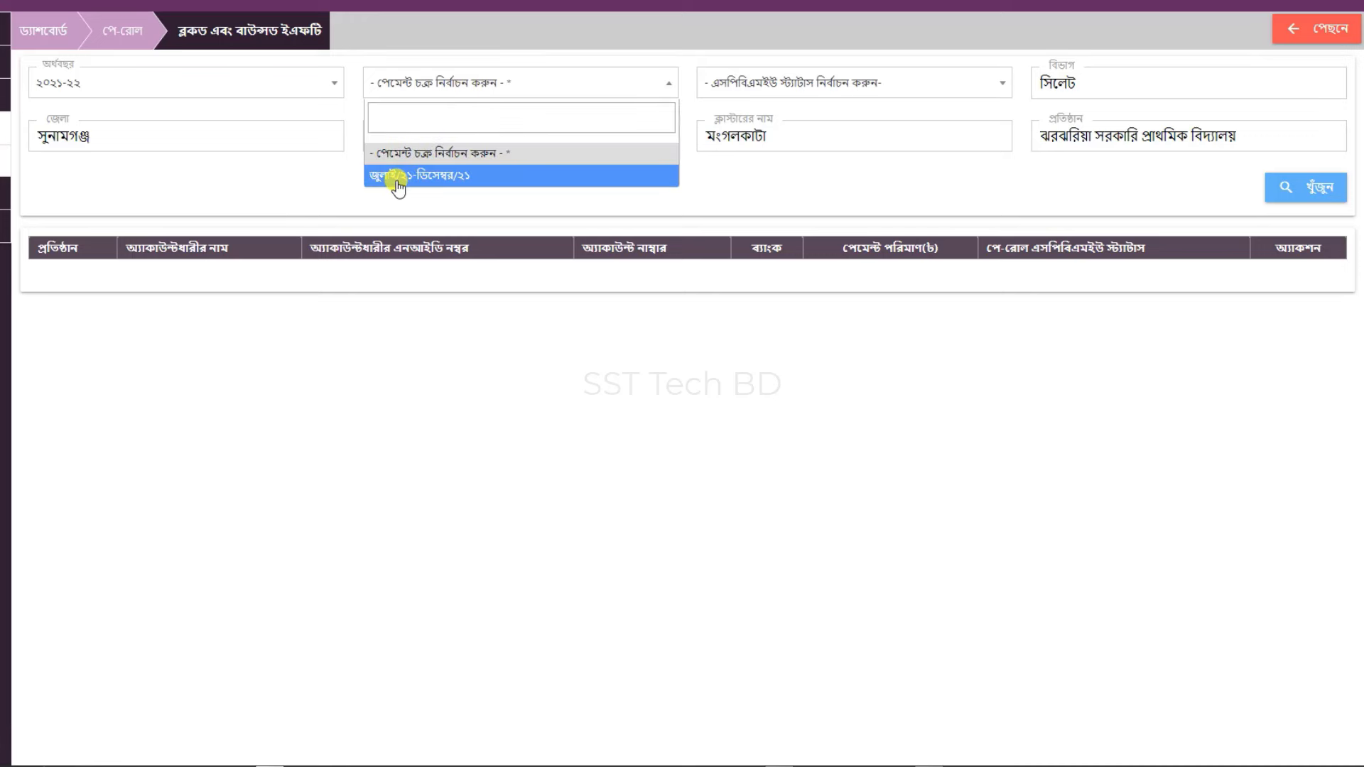
click(442, 185)
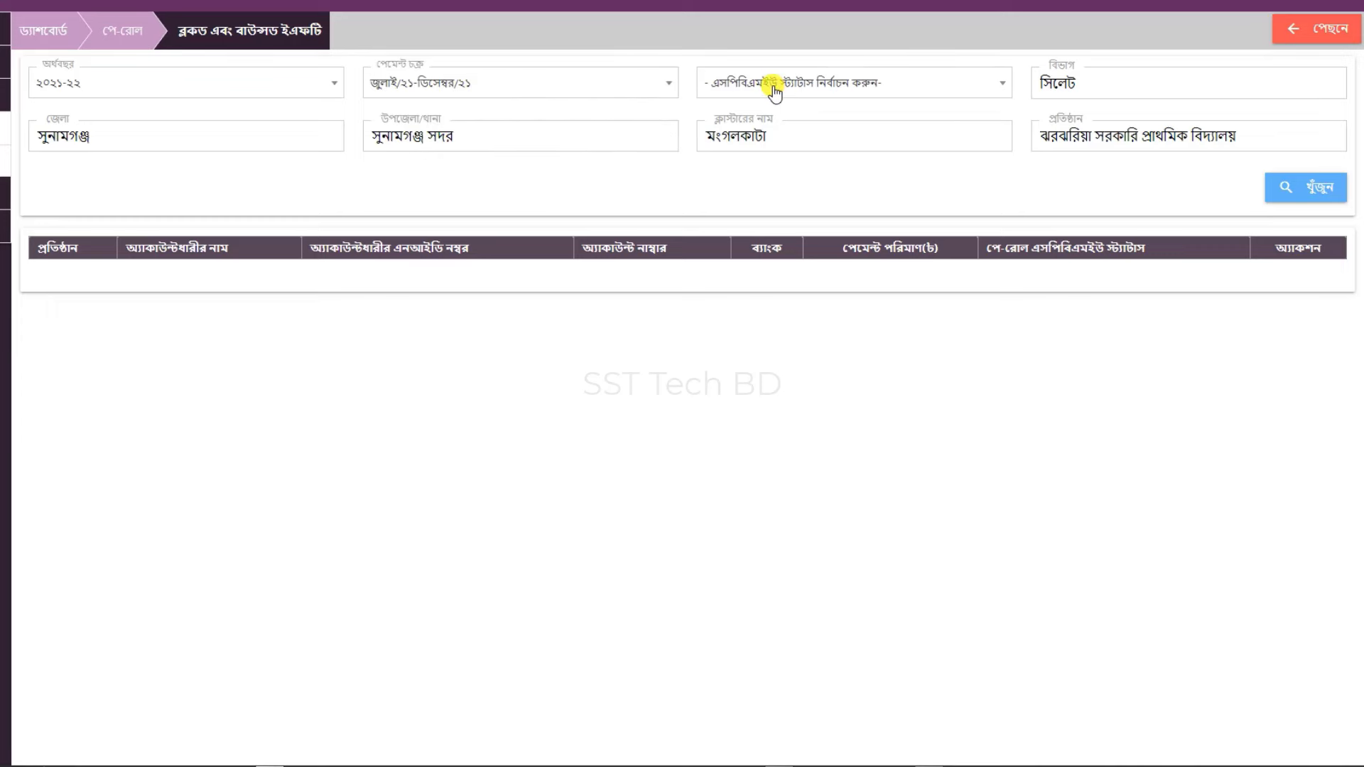
- Set the SPBMU status filter to IBAS RETURNED, run the search and check the results table for entries
click(857, 87)
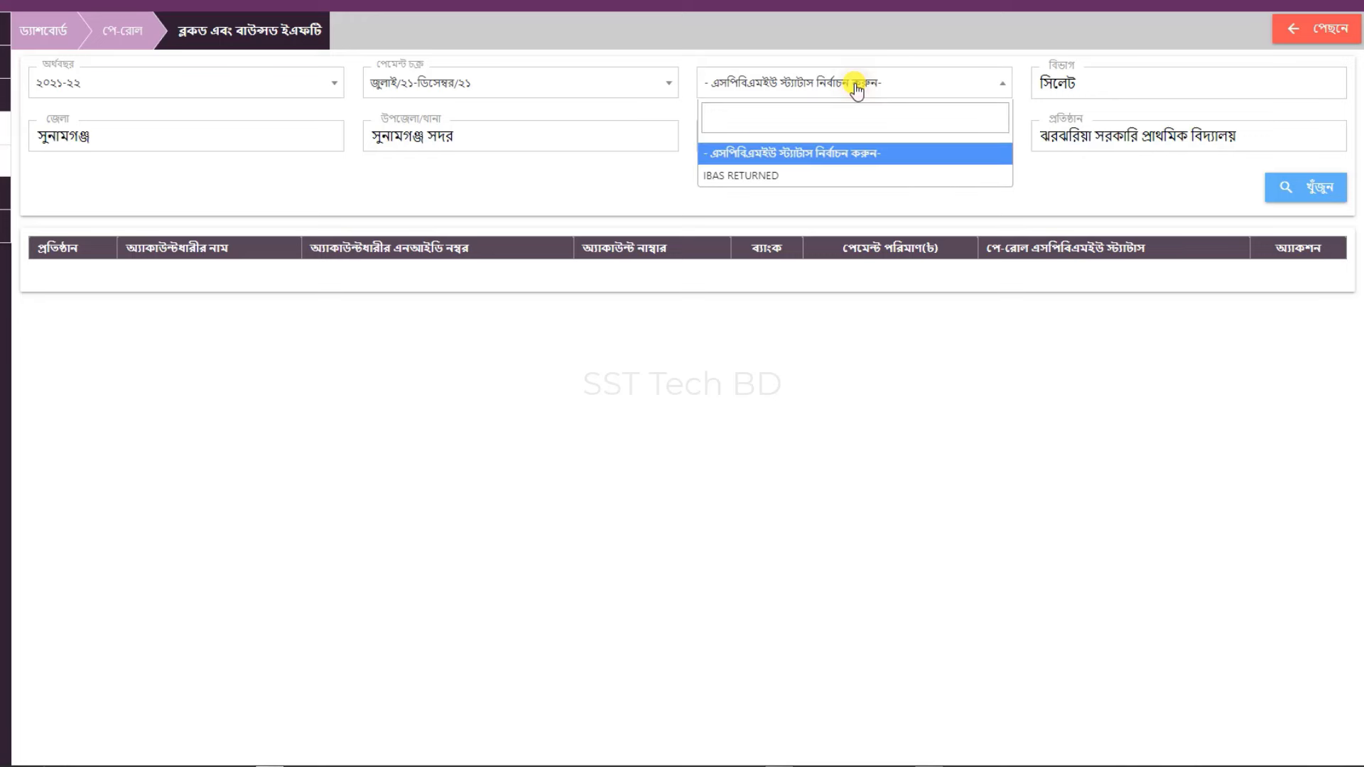
click(763, 184)
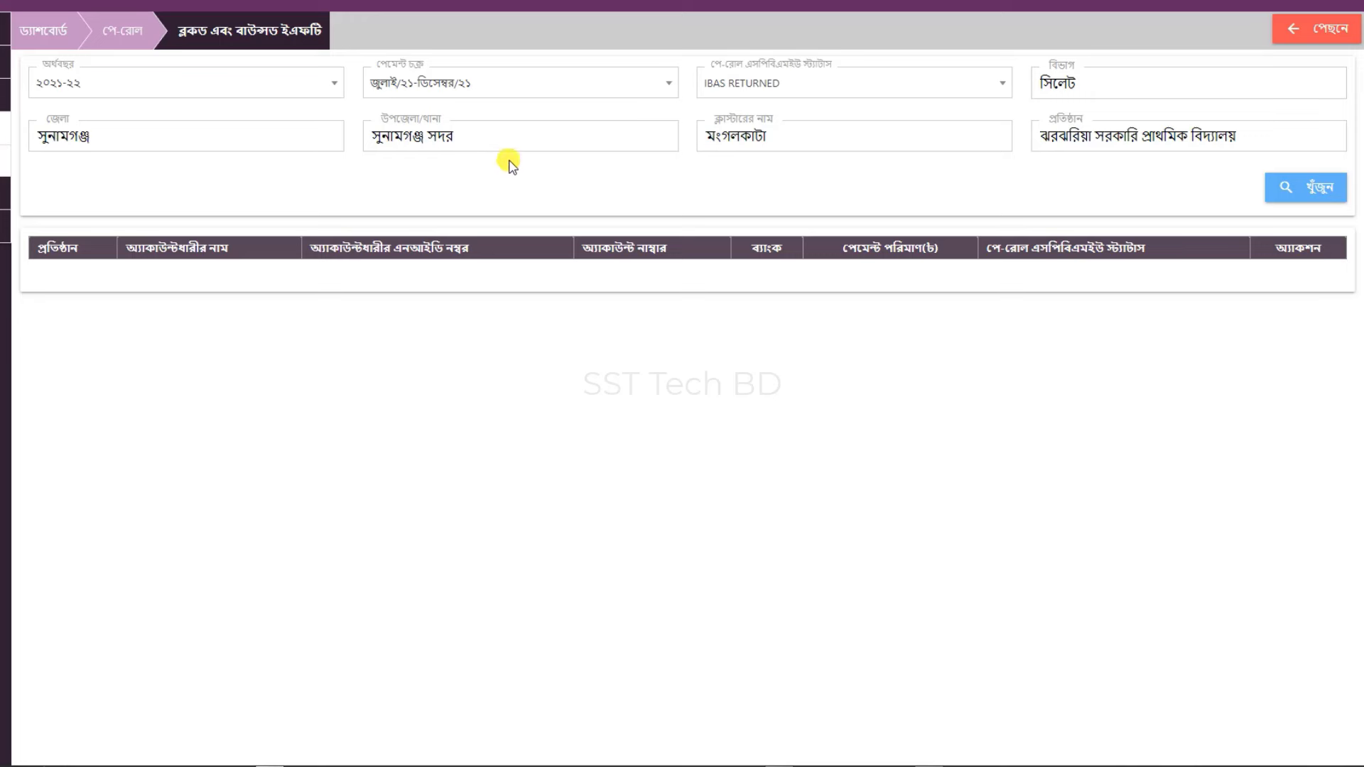
click(1311, 187)
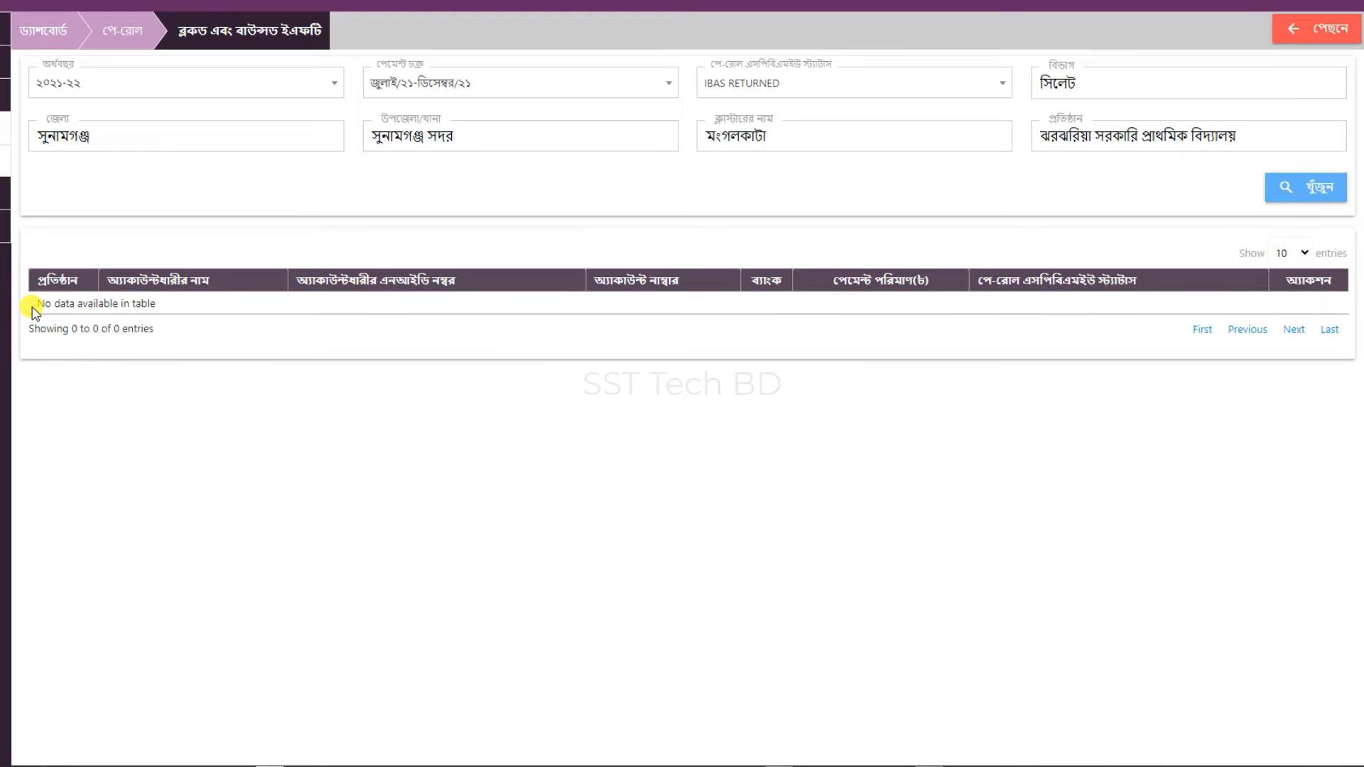
drag(32, 310, 173, 308)
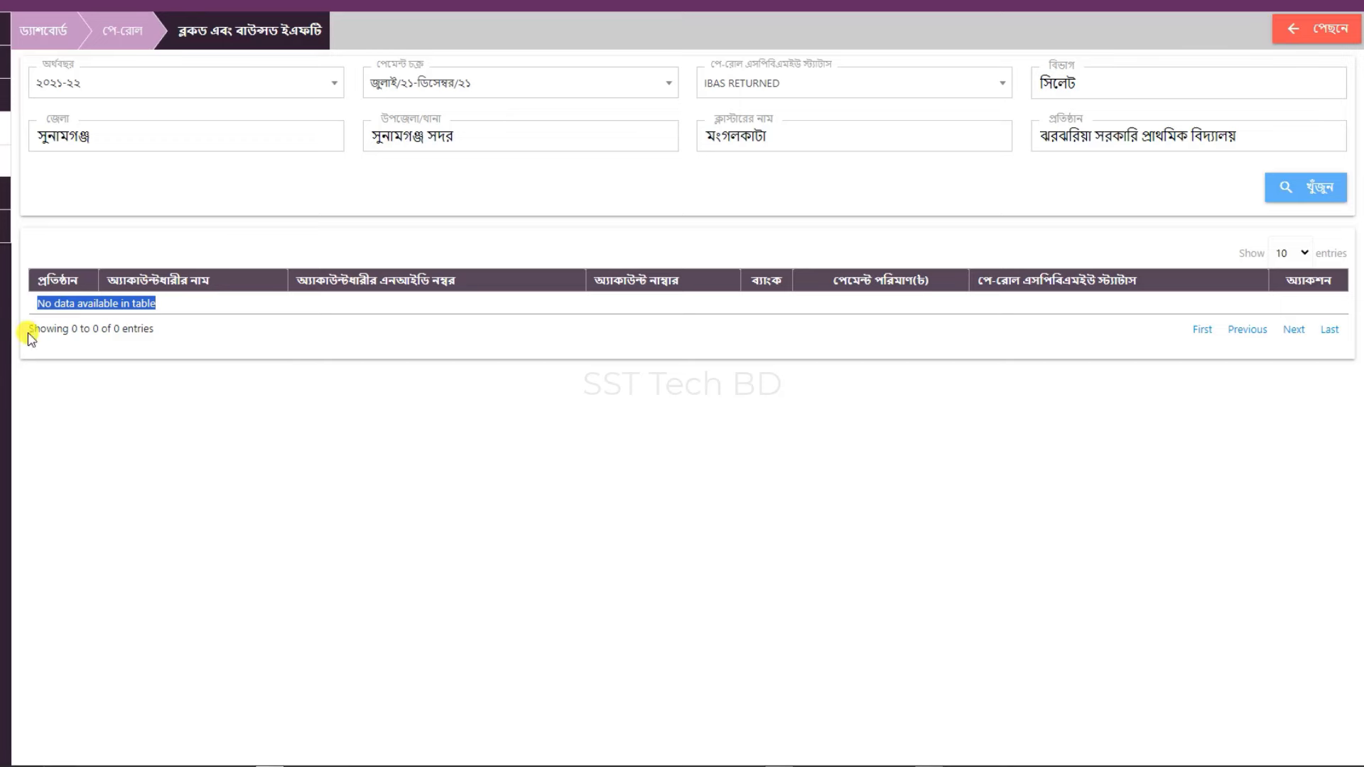
drag(31, 333, 152, 333)
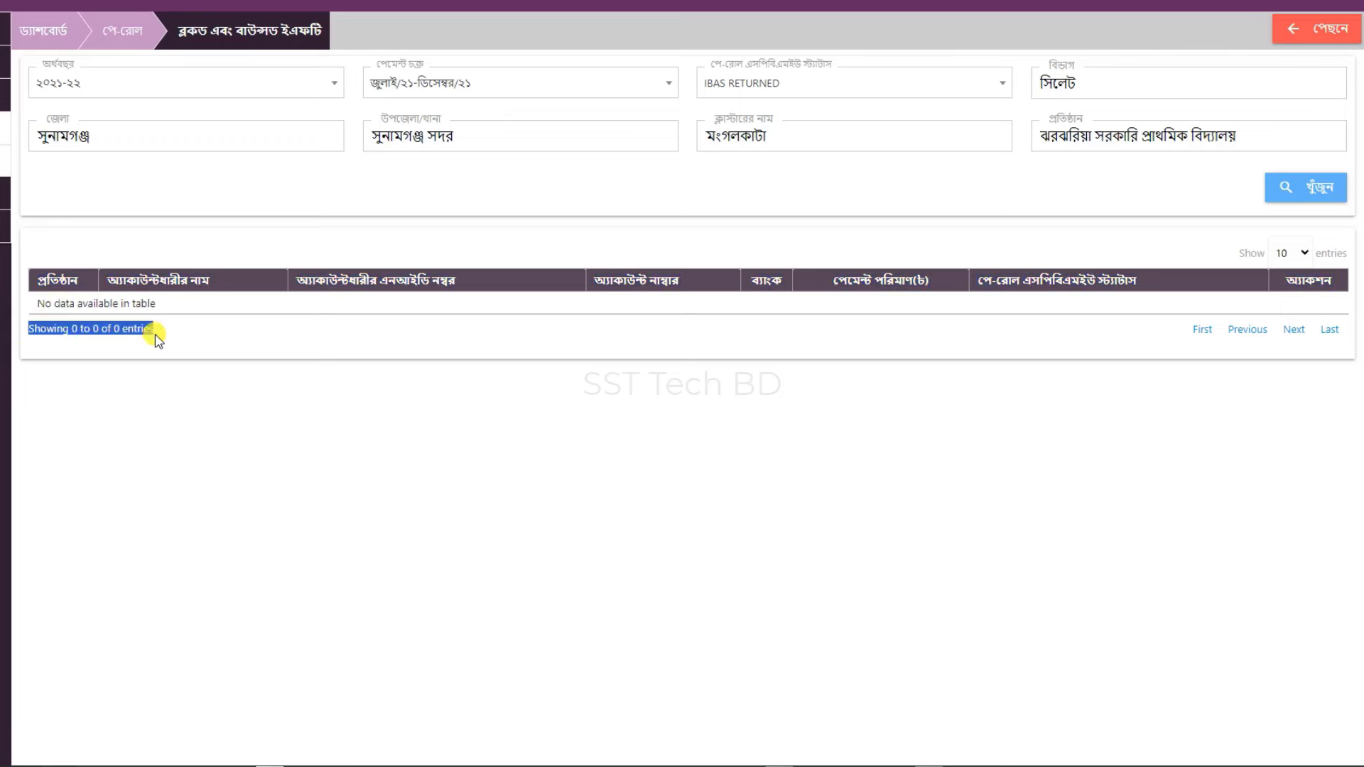
click(152, 331)
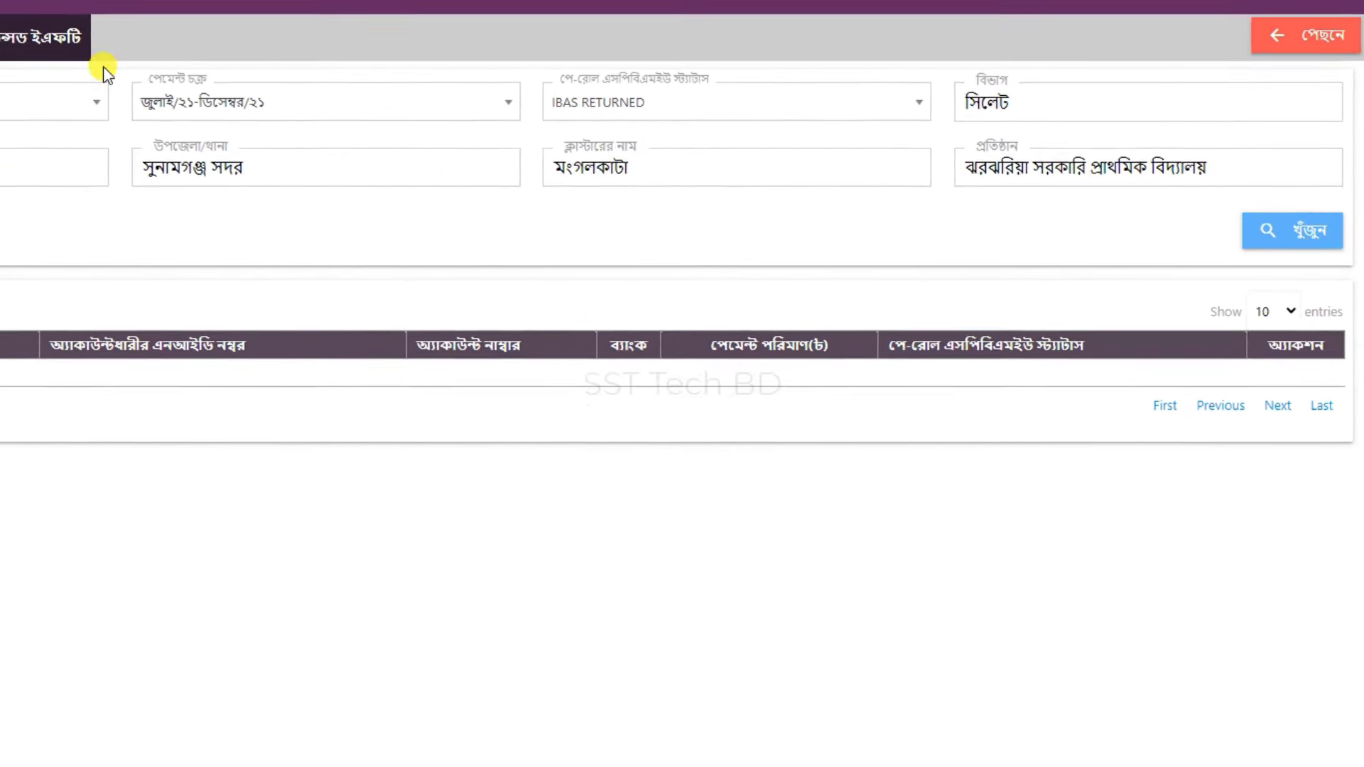
- Search the returned EFTs for fiscal year ২০২২-২৩ and payment cycle জানুয়ারী/২২-জুন/২২, and check the results table
click(4, 109)
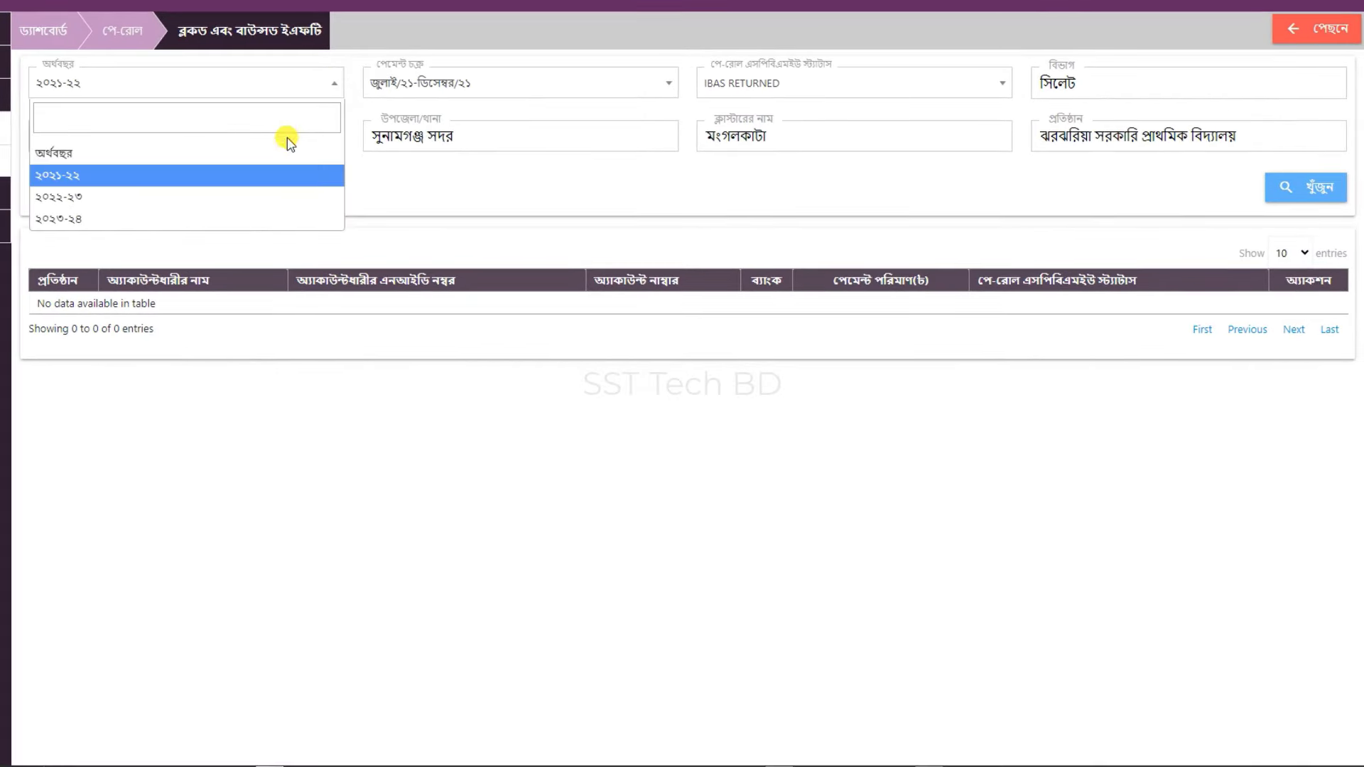
click(262, 196)
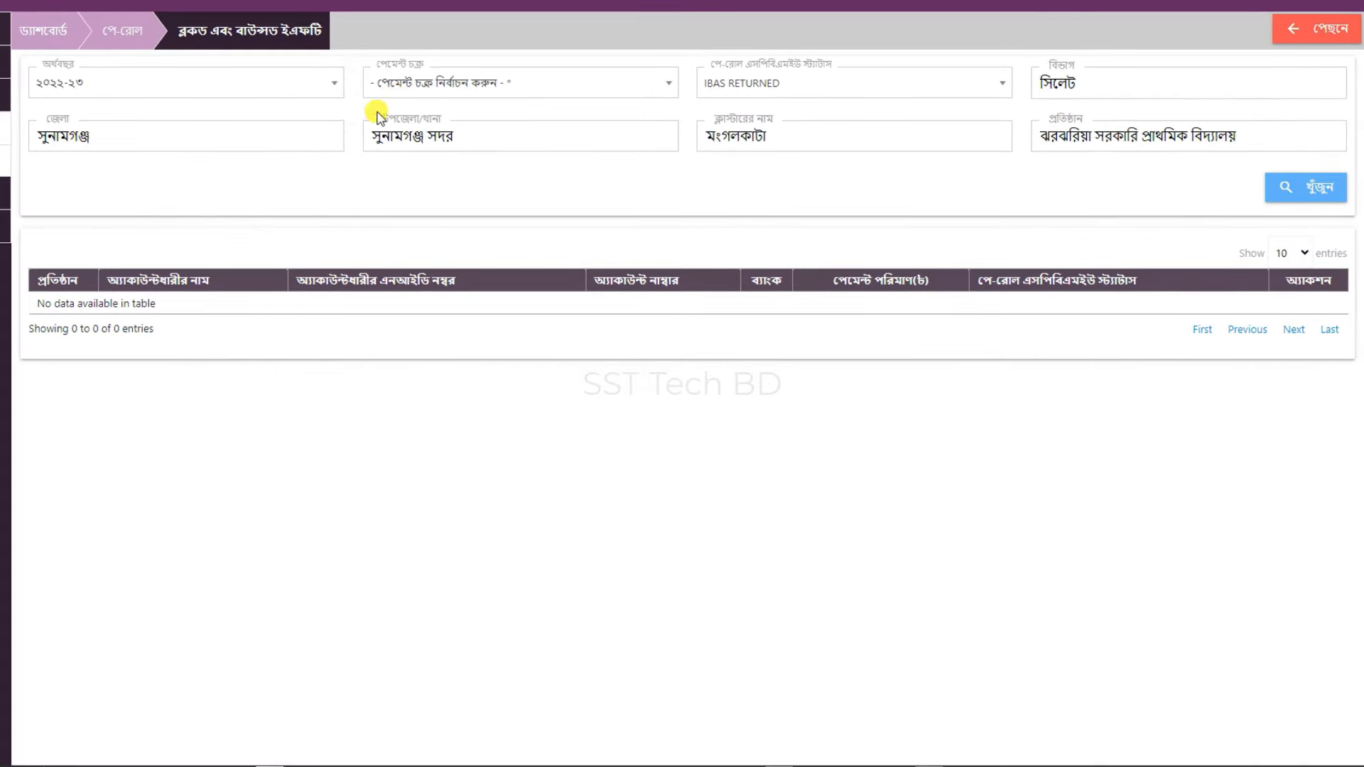
click(405, 86)
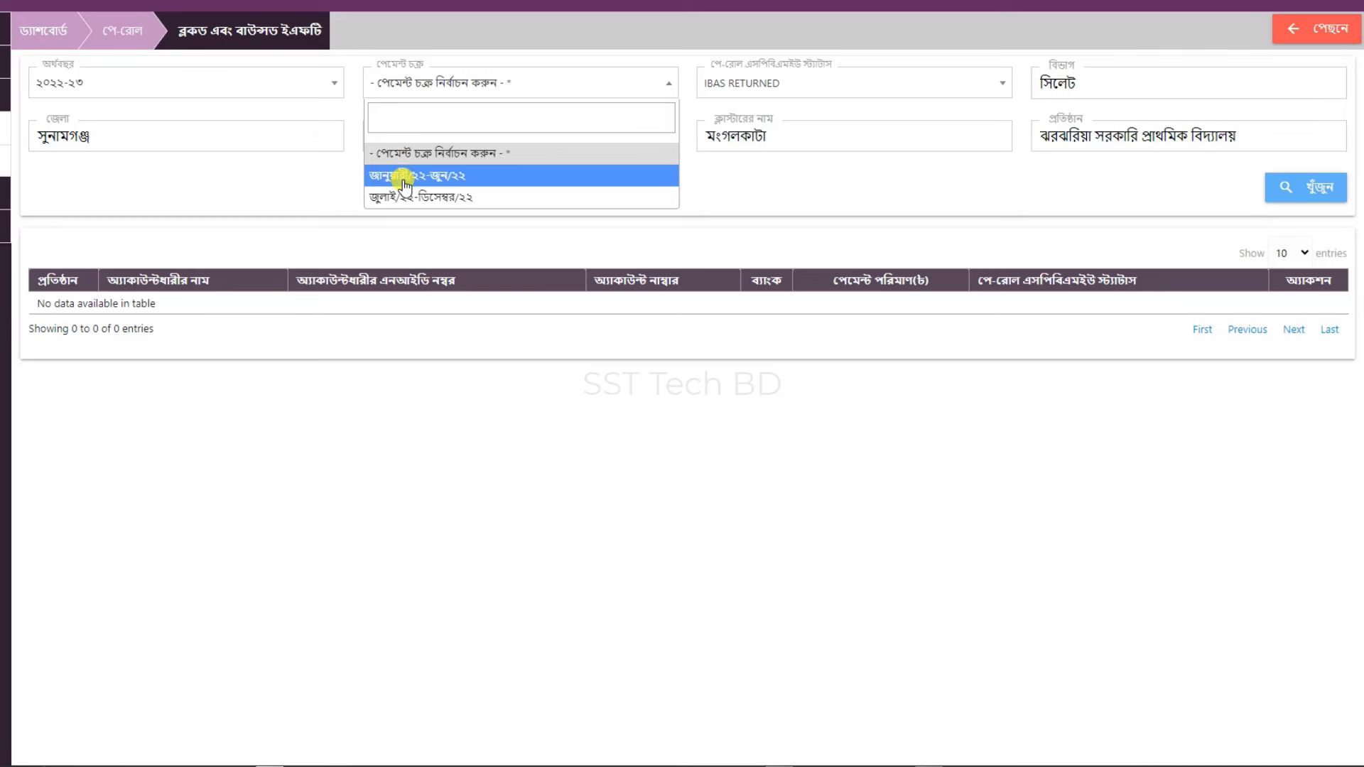
click(448, 177)
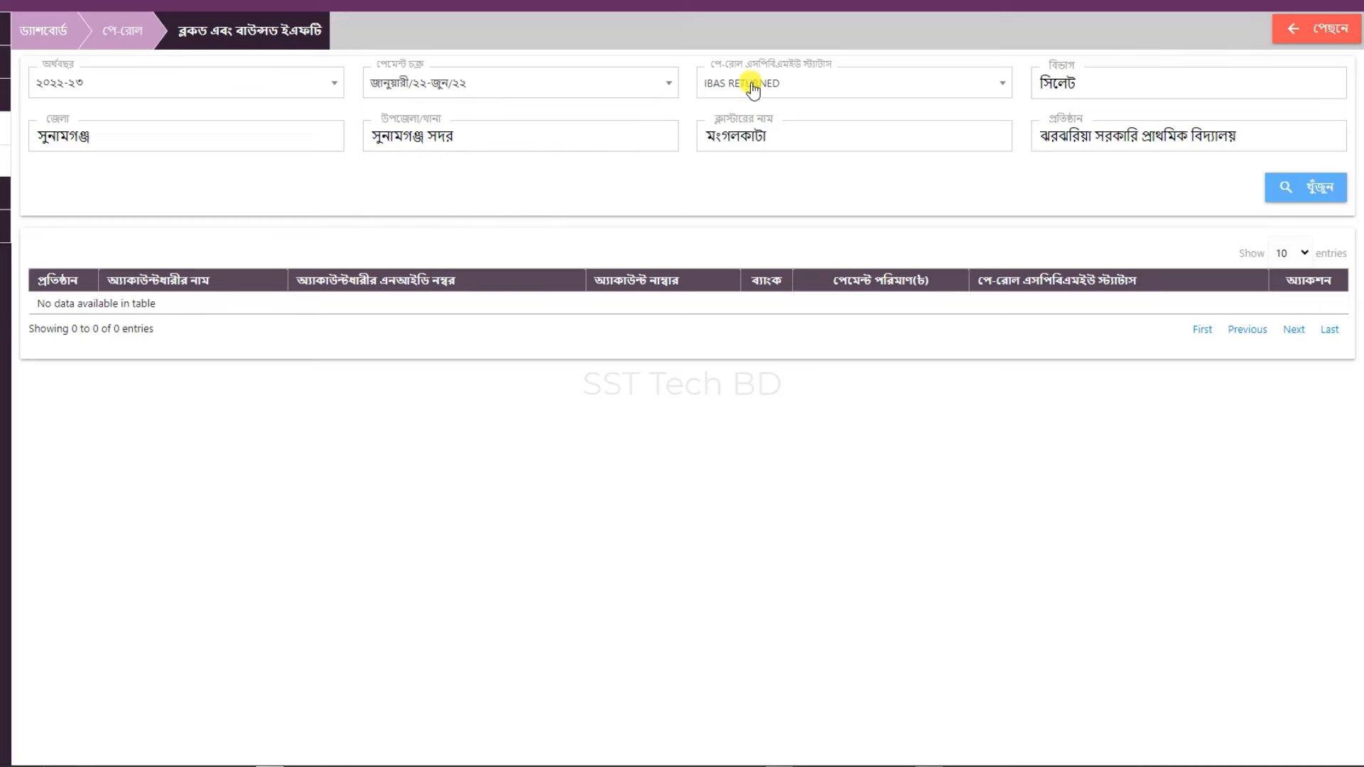
click(1313, 192)
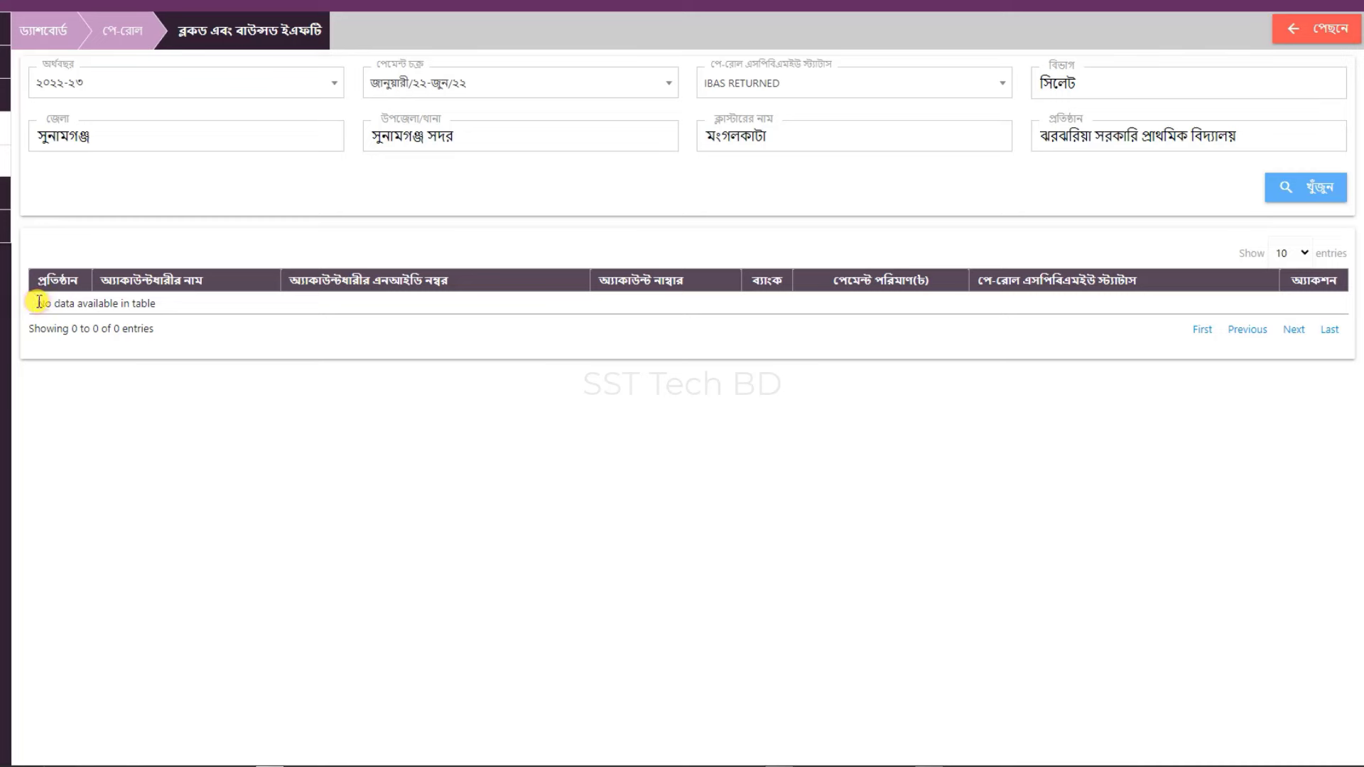
drag(38, 302, 170, 306)
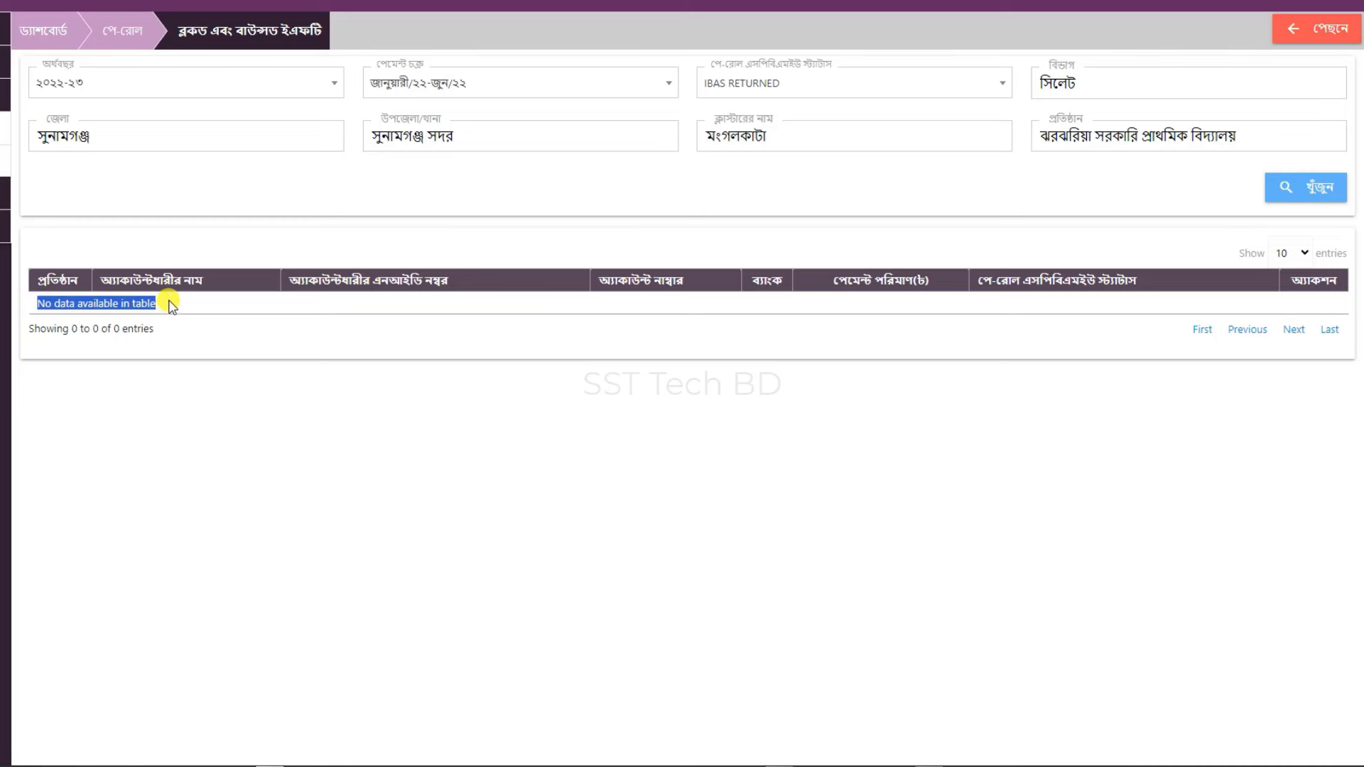
click(171, 306)
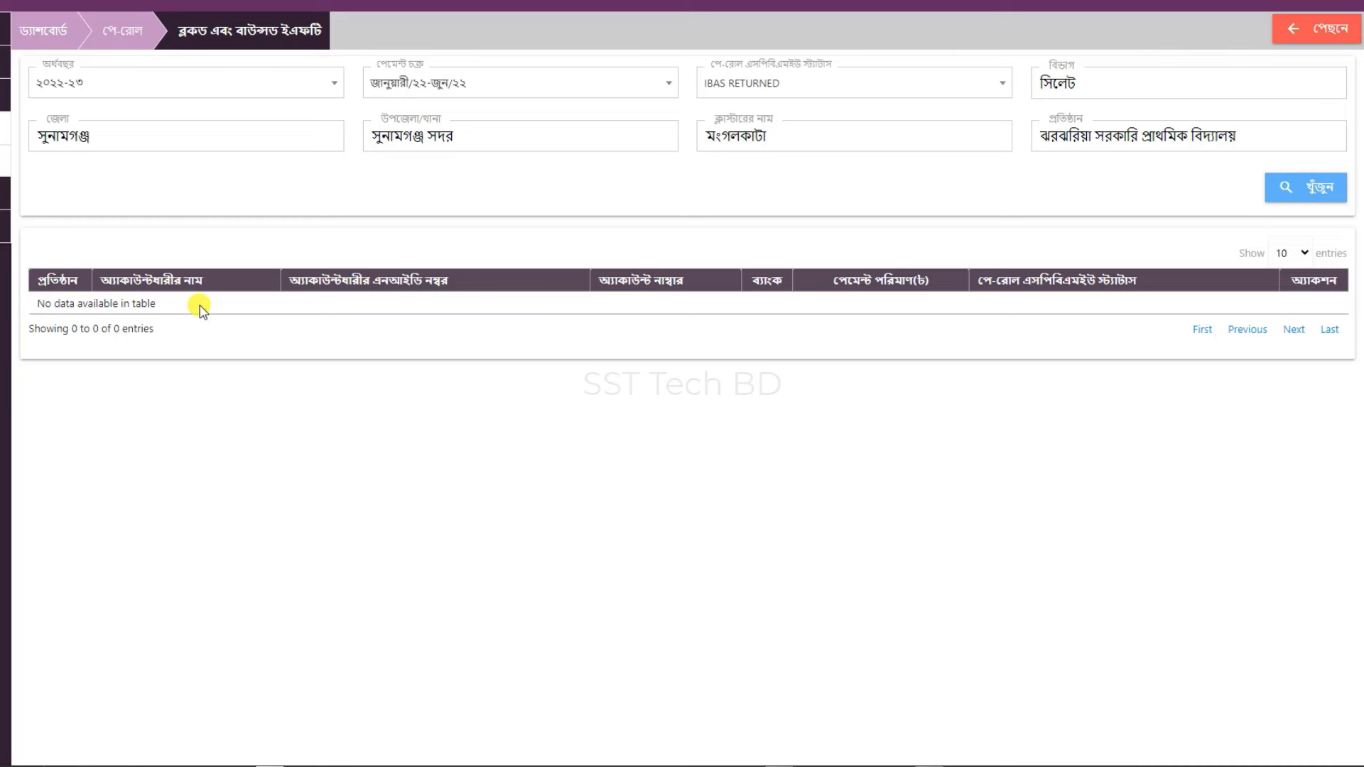
- Change the payment cycle to জুলাই/২২-ডিসেম্বর/২২, search again and check the results table
click(661, 86)
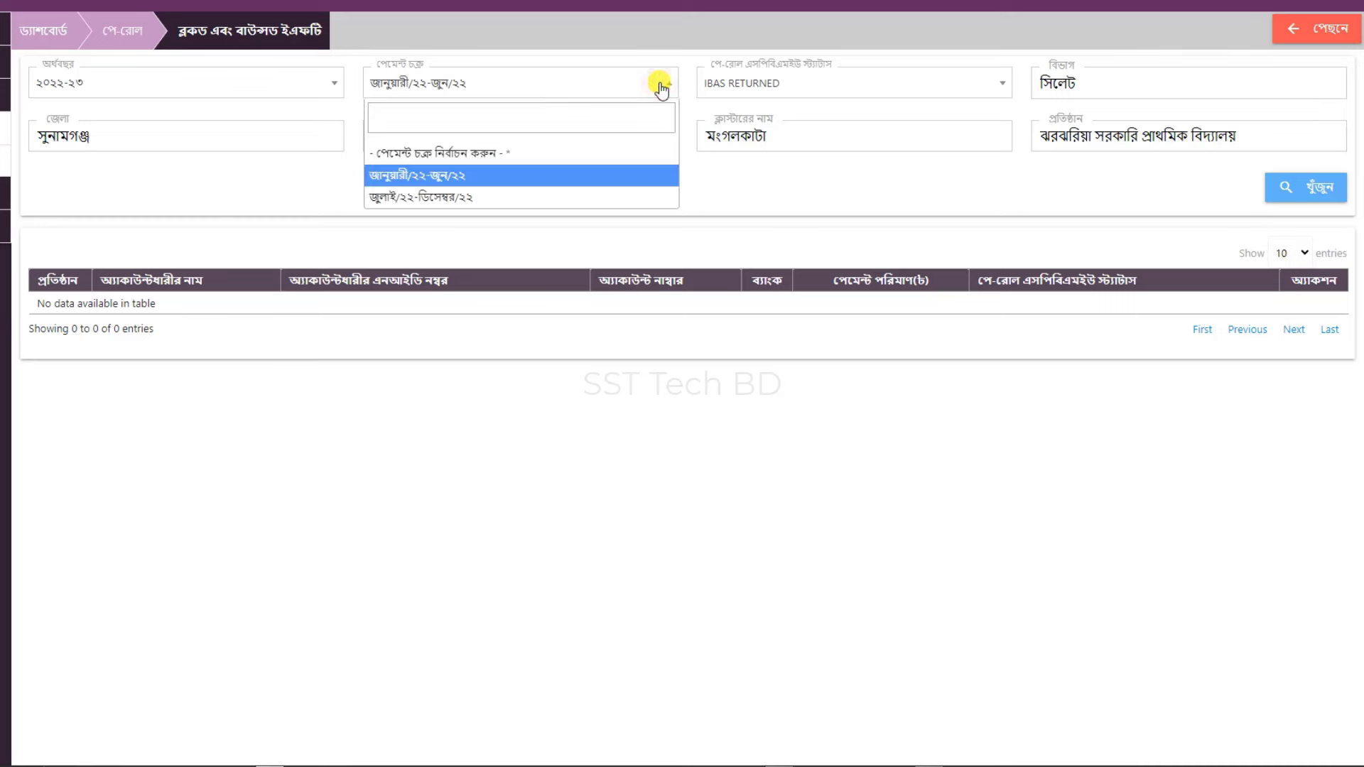
click(511, 198)
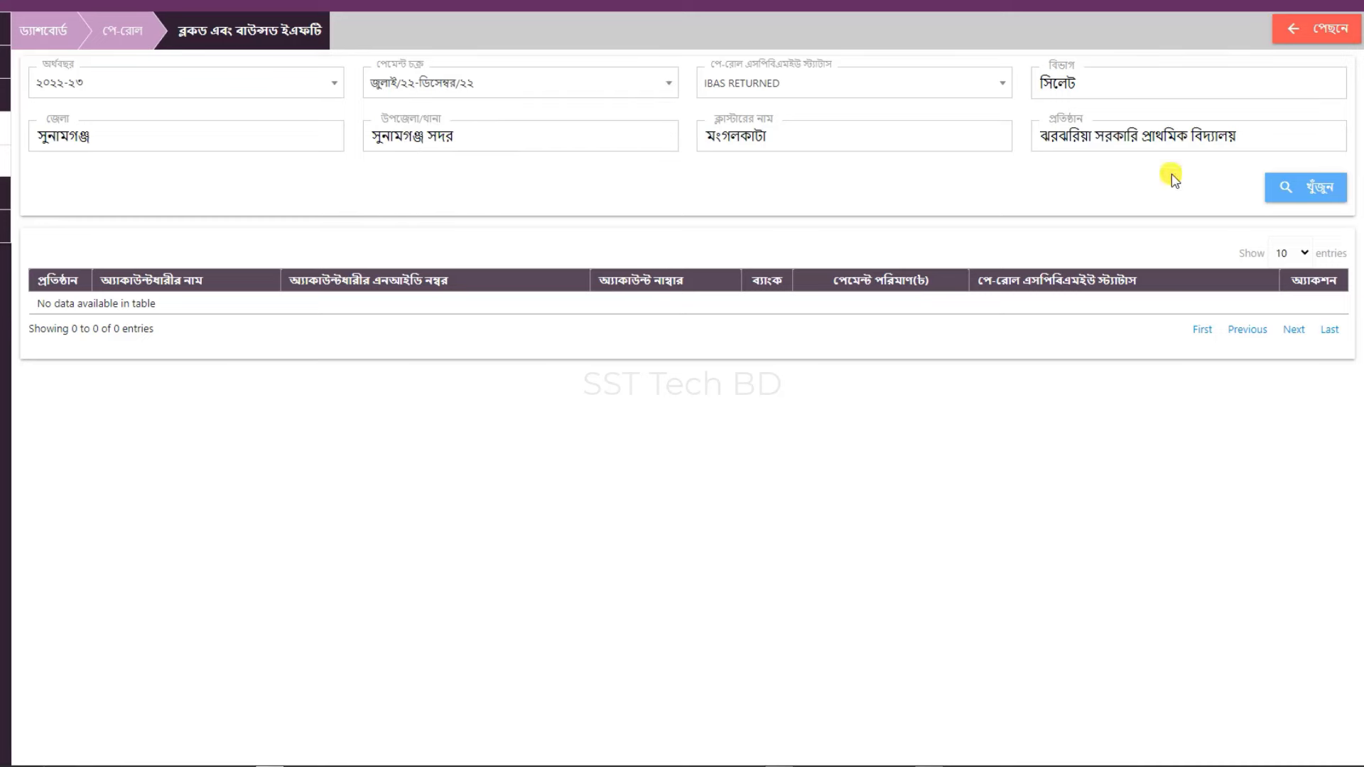
click(1319, 189)
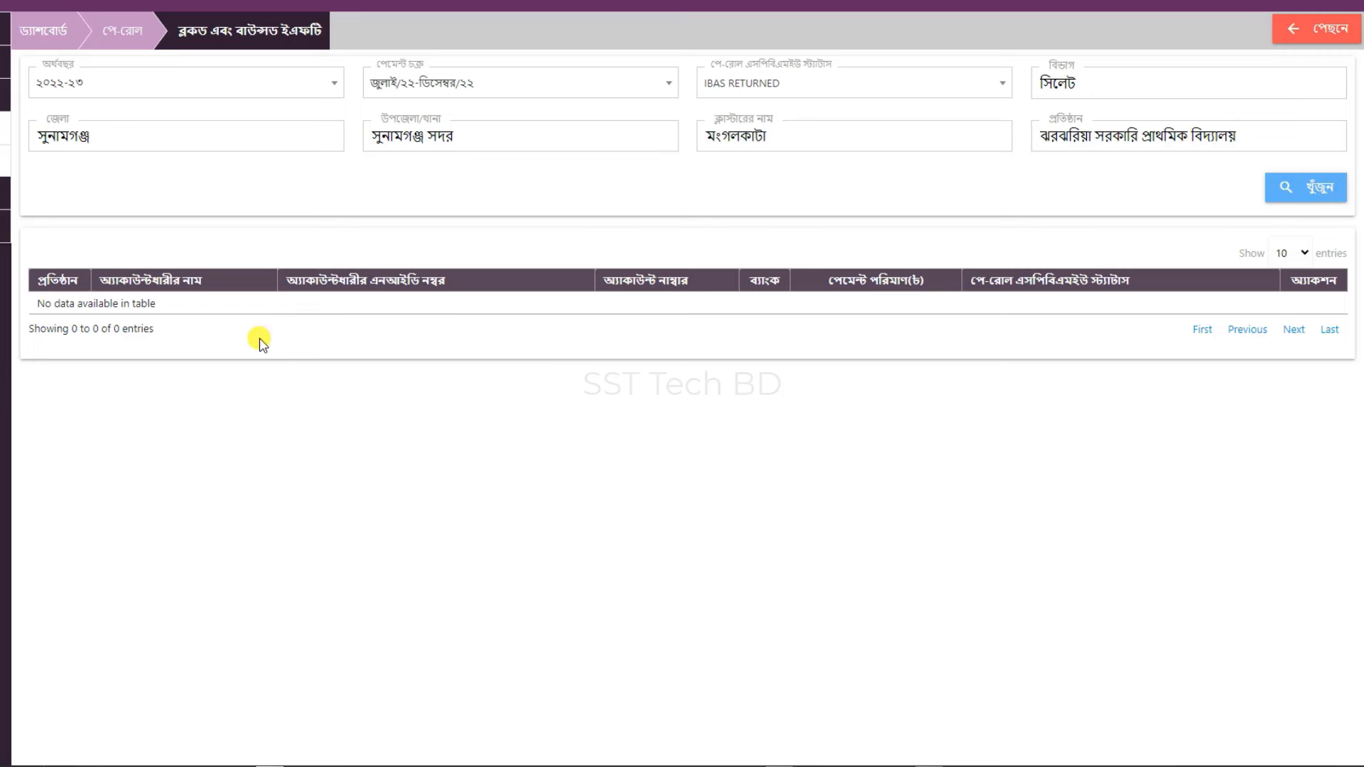
drag(43, 304, 177, 304)
click(245, 299)
- Search the returned EFTs for fiscal year ২০২৩-২৪ and payment cycle জানু/২৩-জুন/২৩, and check the results table
click(260, 100)
click(199, 220)
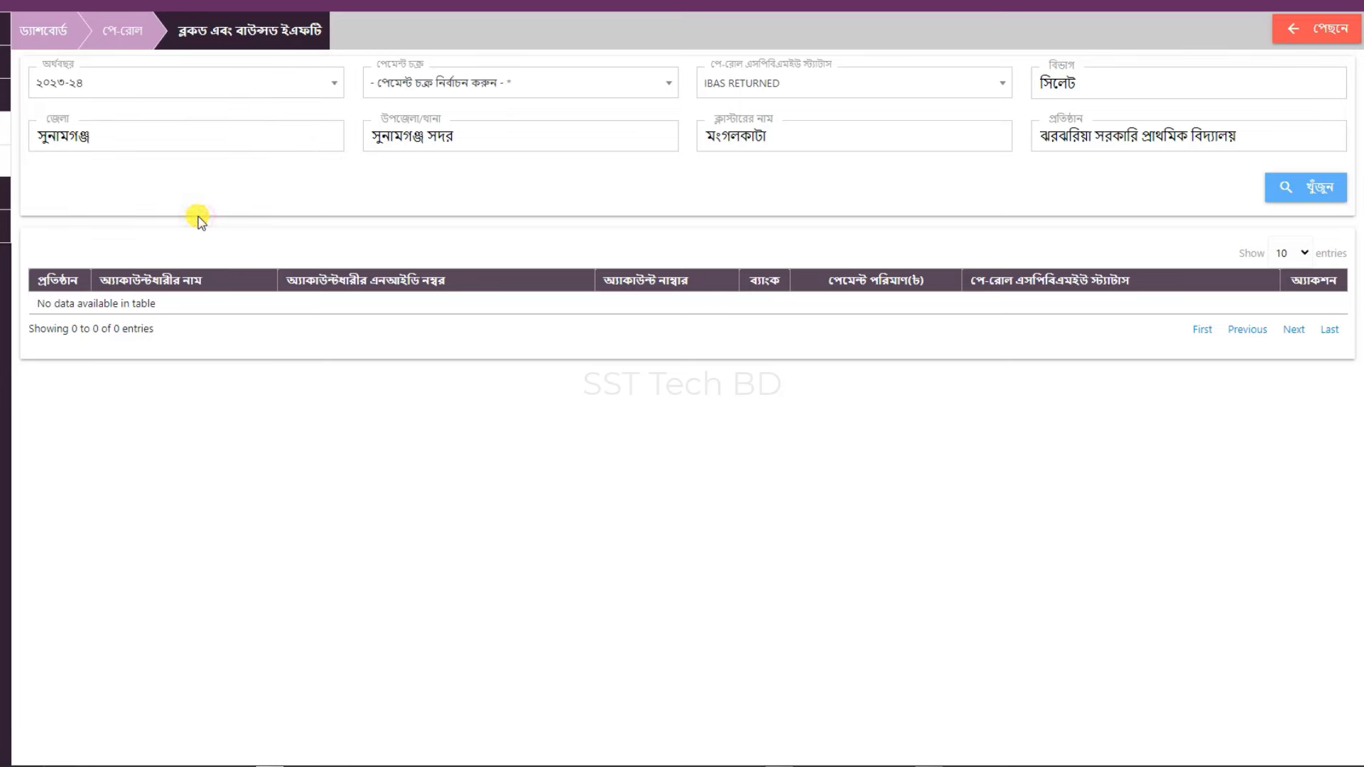
click(442, 83)
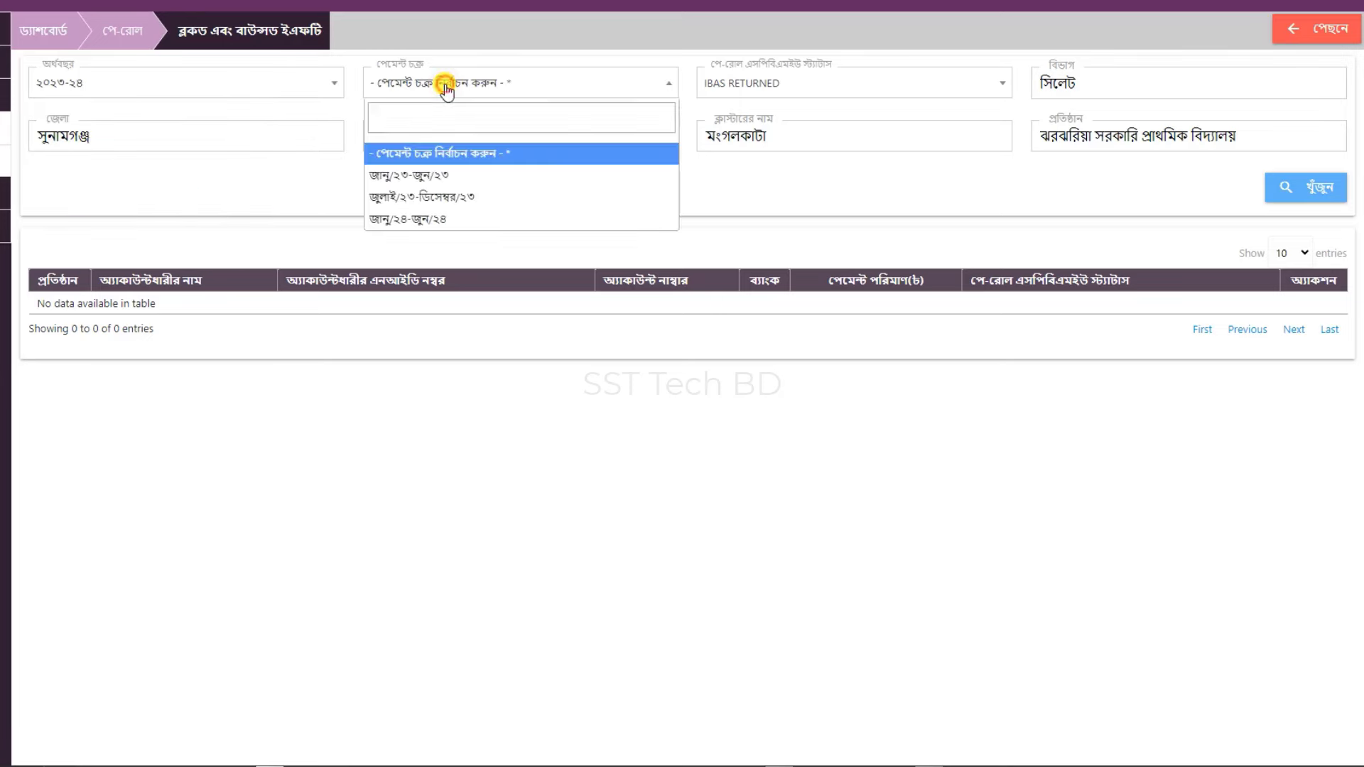
click(440, 178)
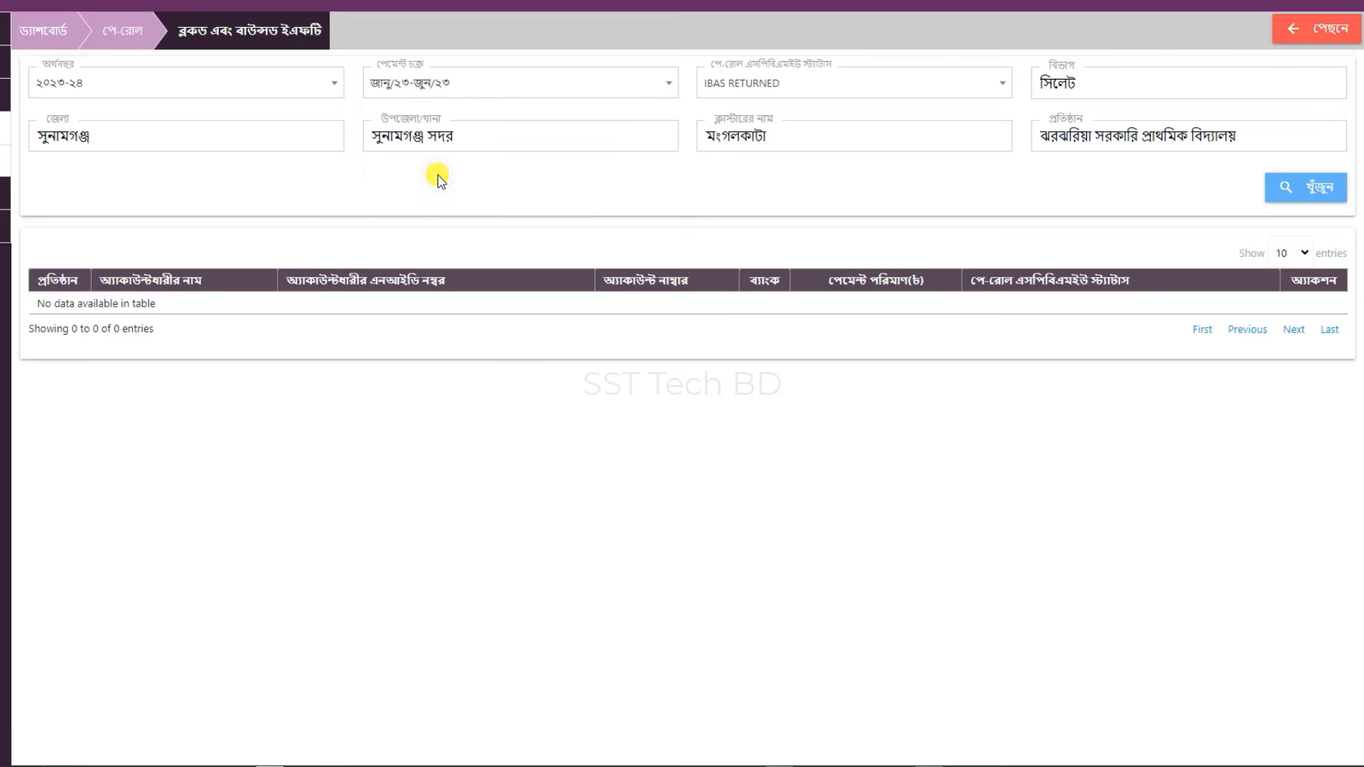
click(1276, 187)
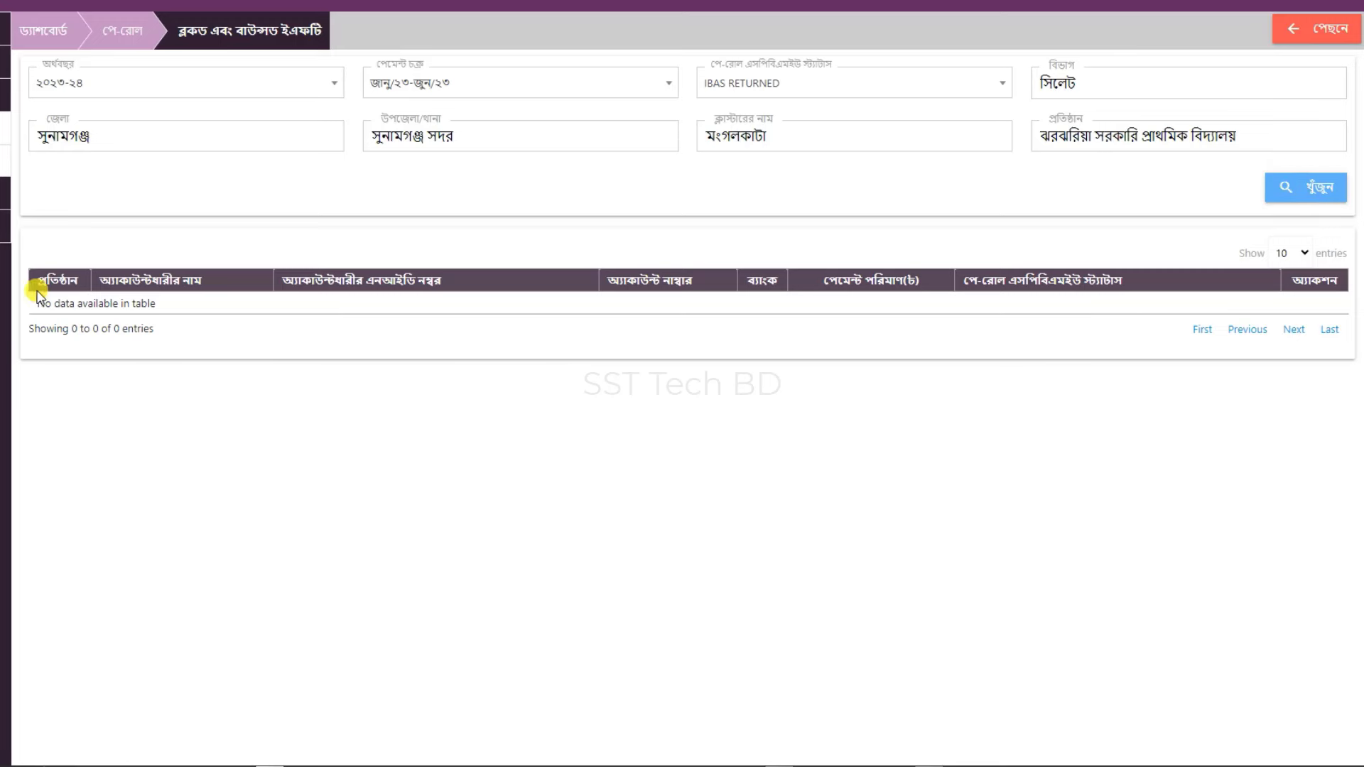
drag(32, 302, 169, 313)
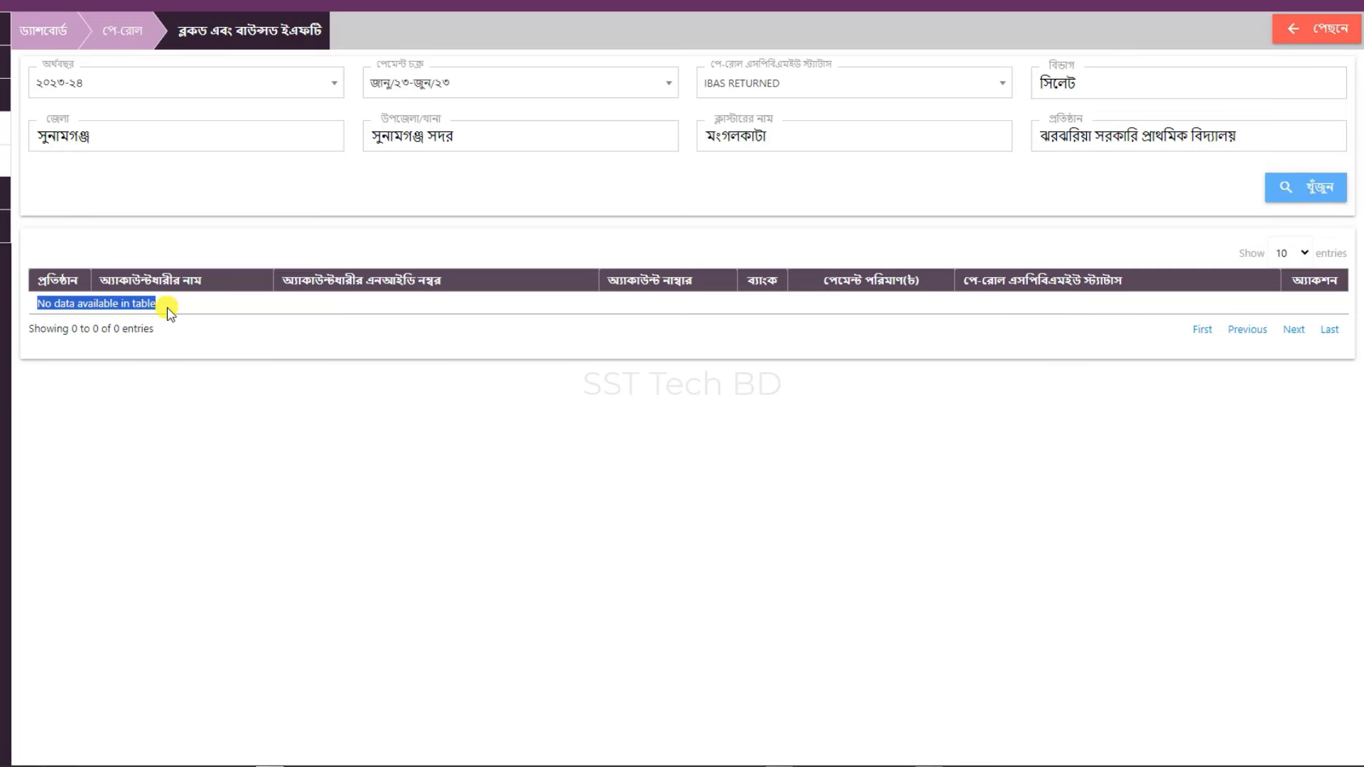
click(311, 255)
- Change the payment cycle to জুলাই/২৩-ডিসেম্বর/২৩, search again and check the results table
click(407, 85)
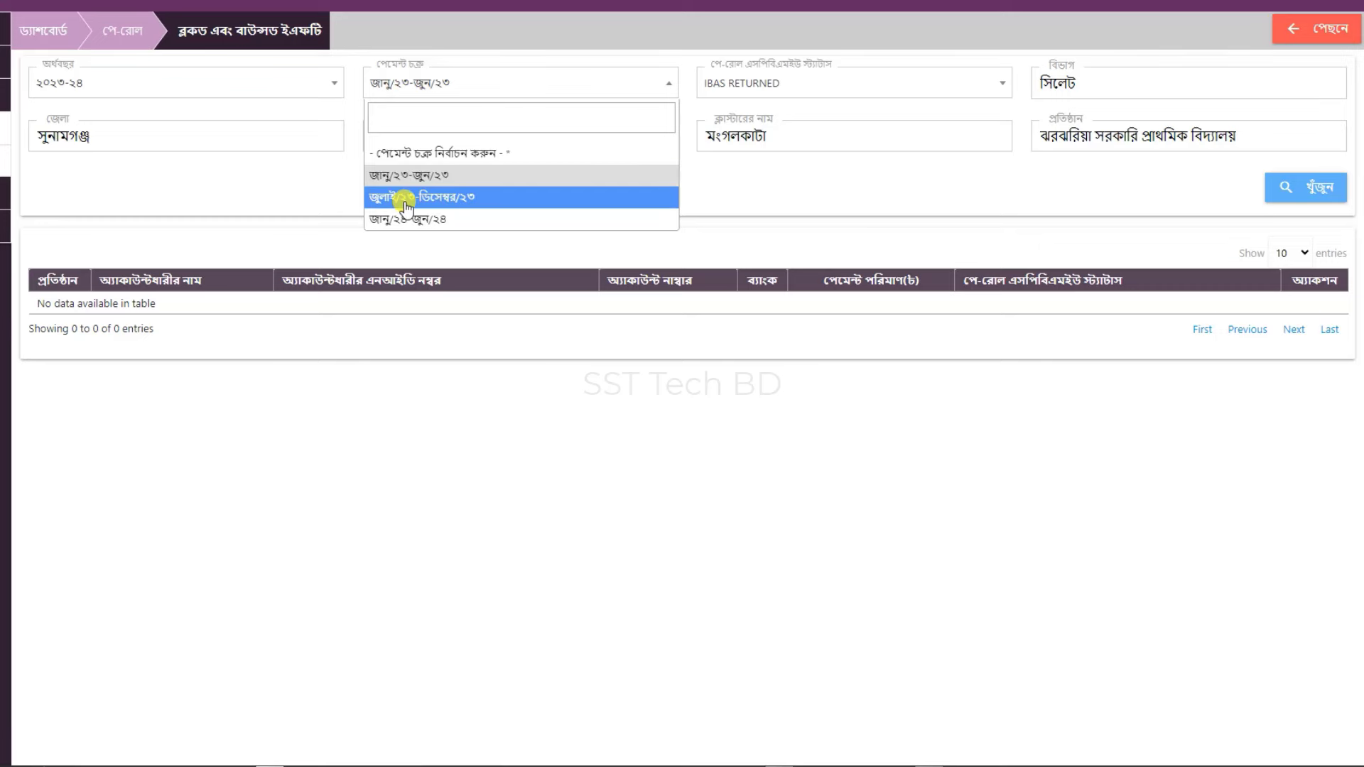
click(454, 197)
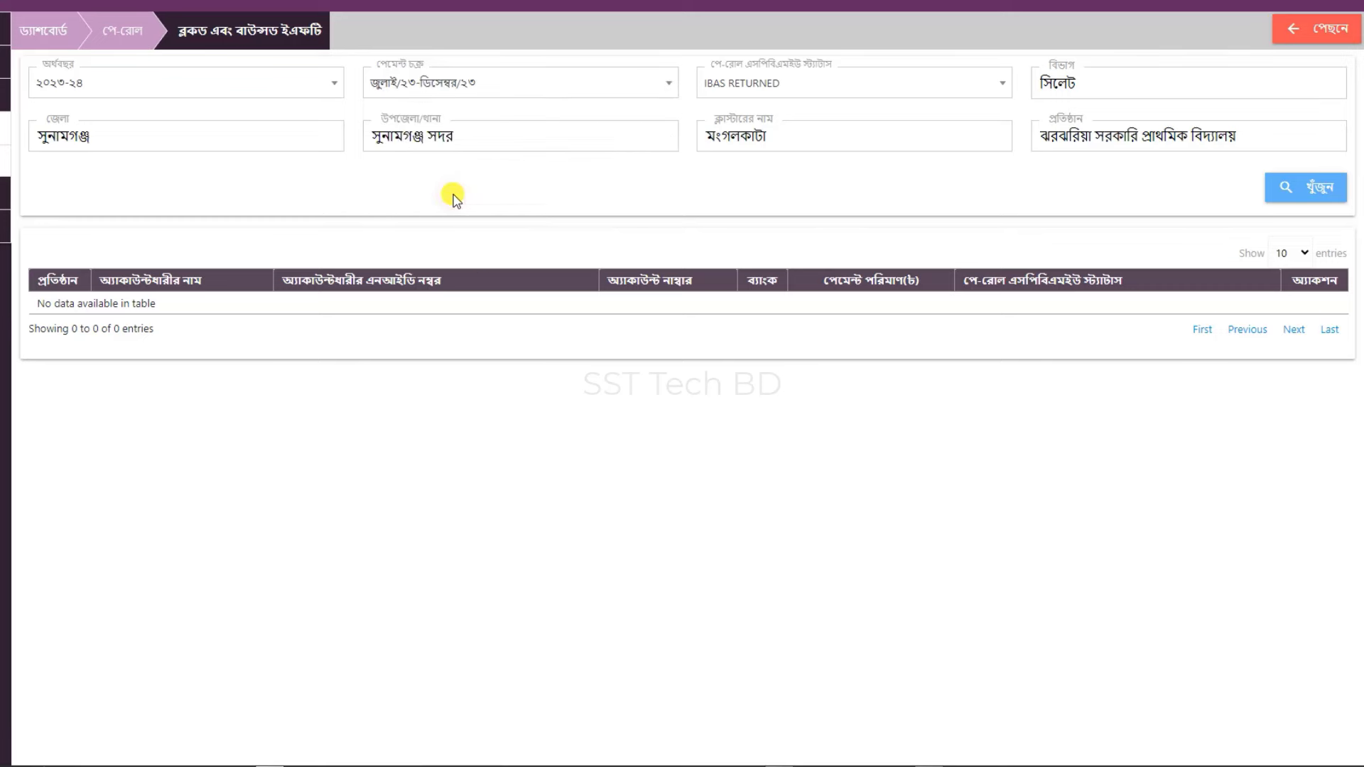
click(1313, 186)
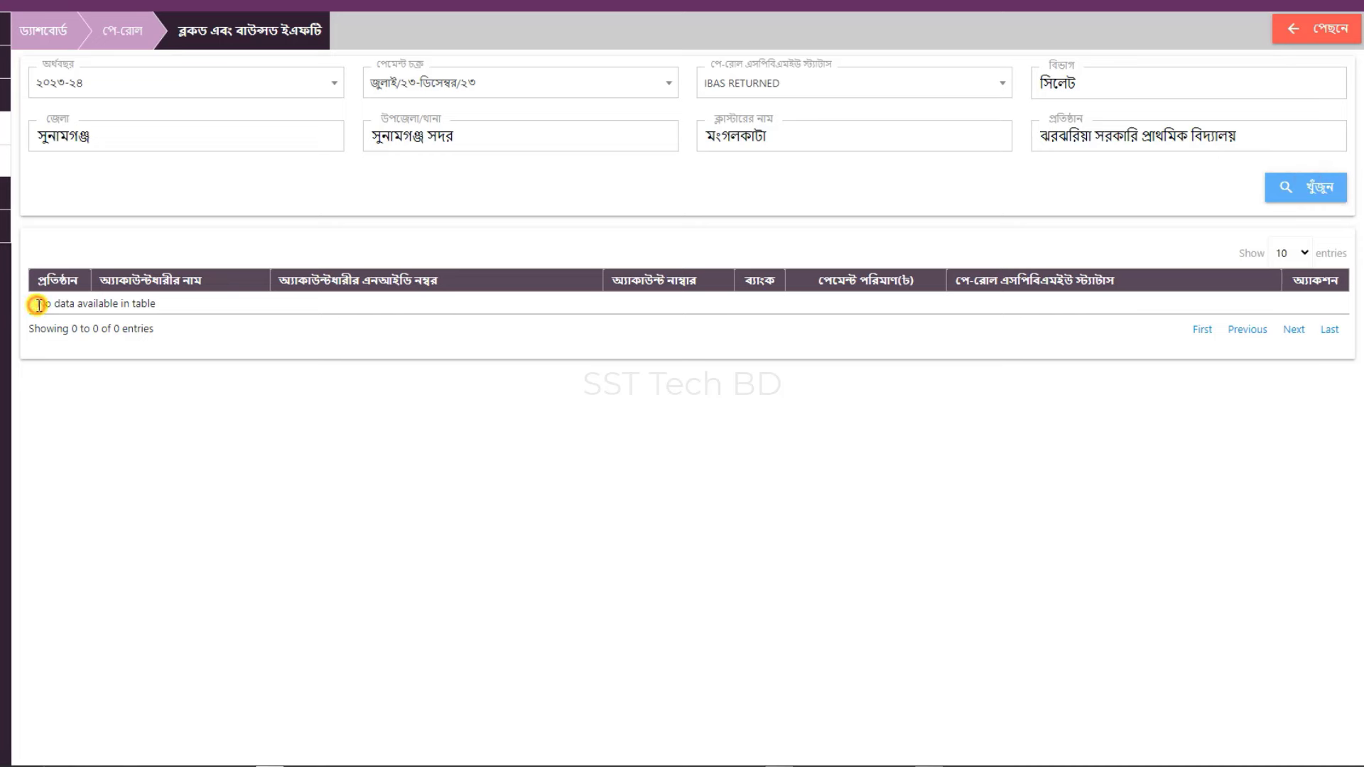
triple_click(152, 307)
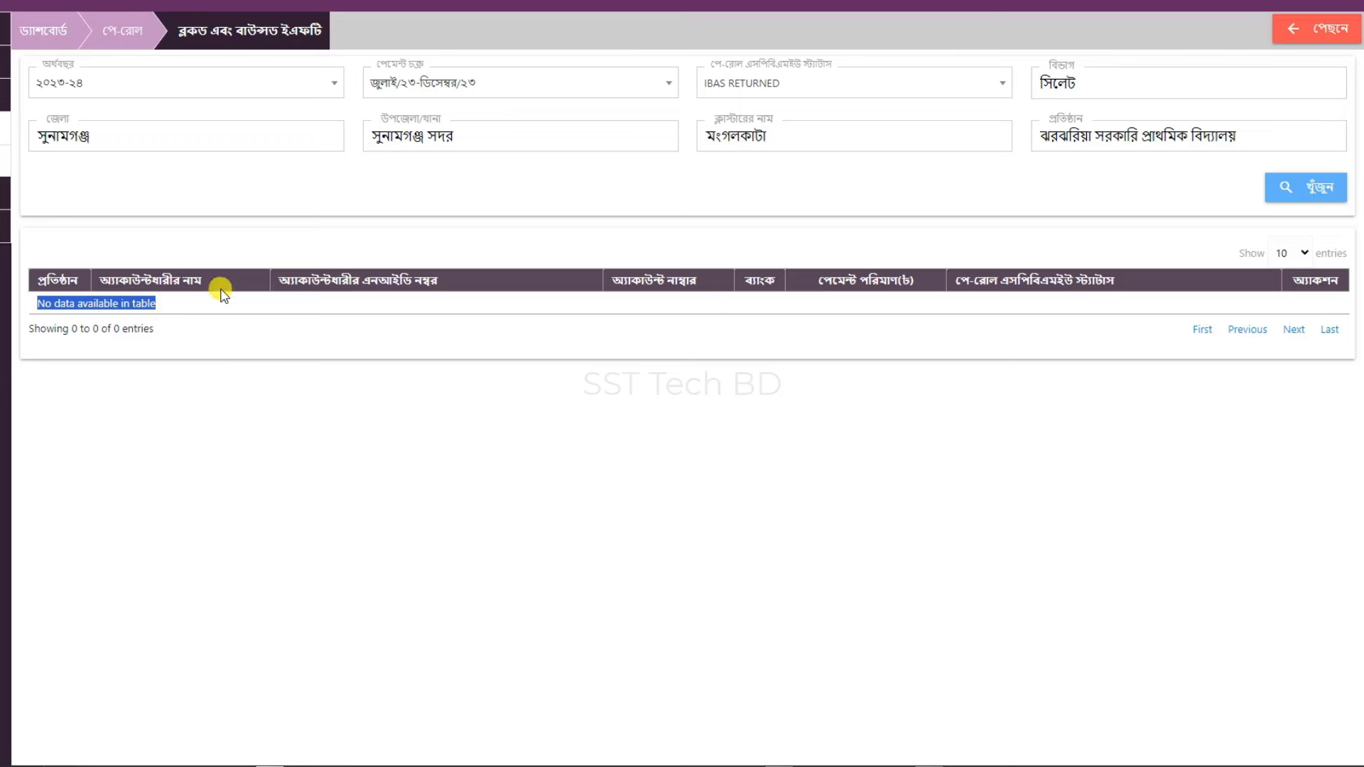
- Change the payment cycle to জানু/২৪-জুন/২৪, search again and check the results table
click(649, 83)
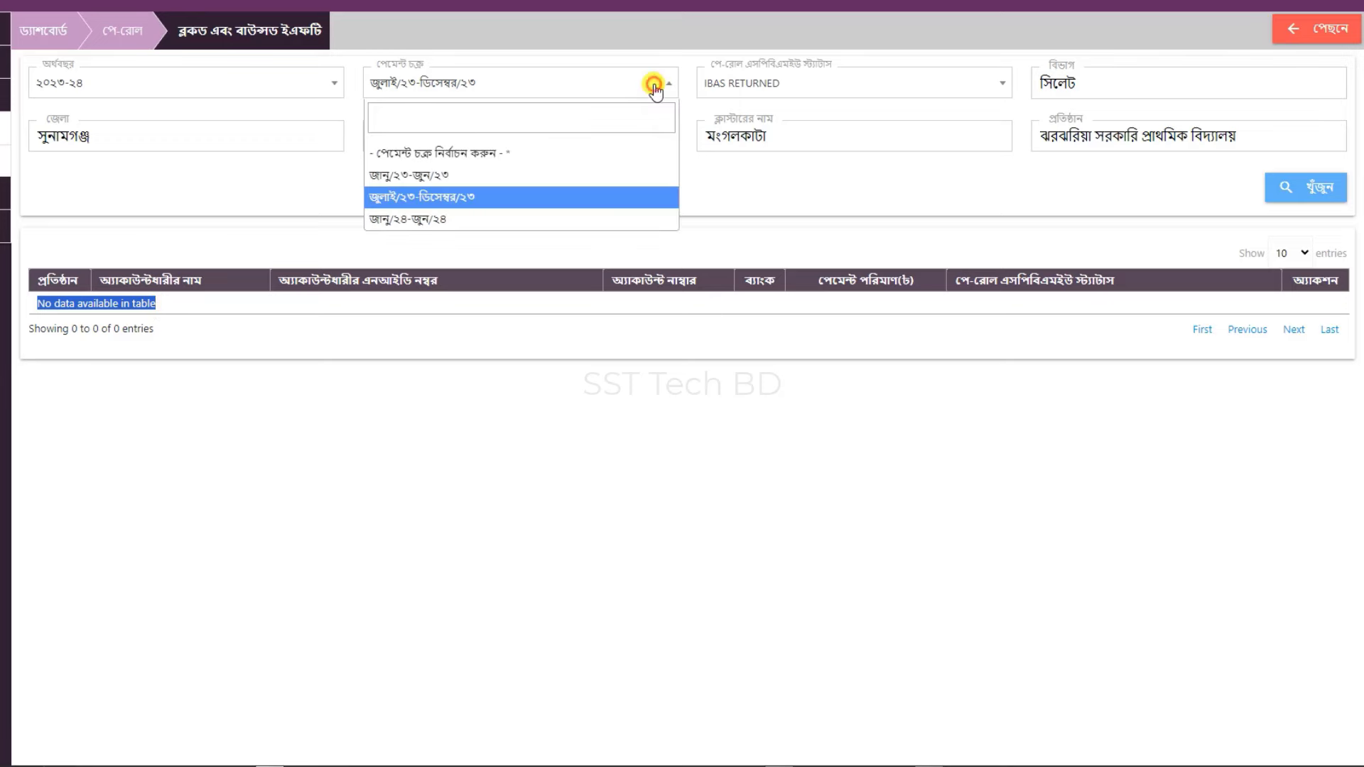
click(545, 220)
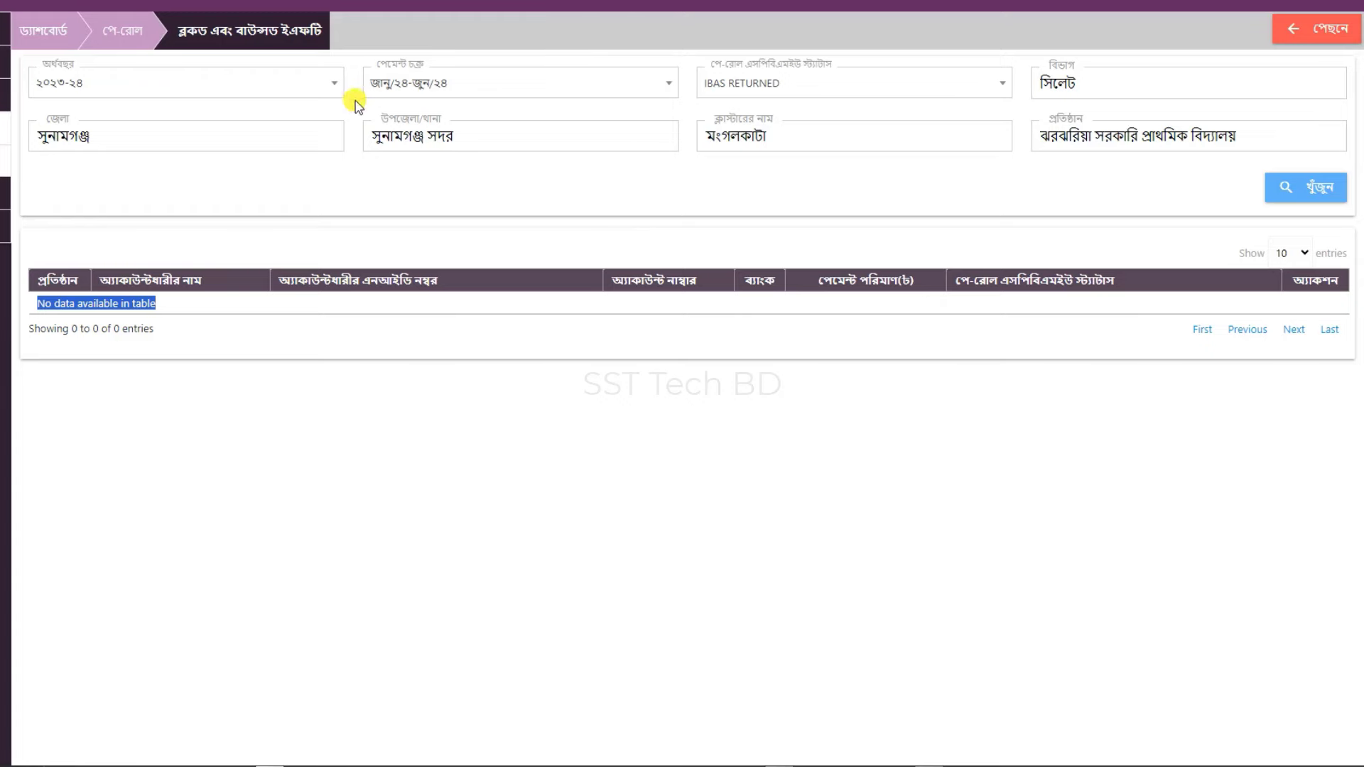
click(1311, 189)
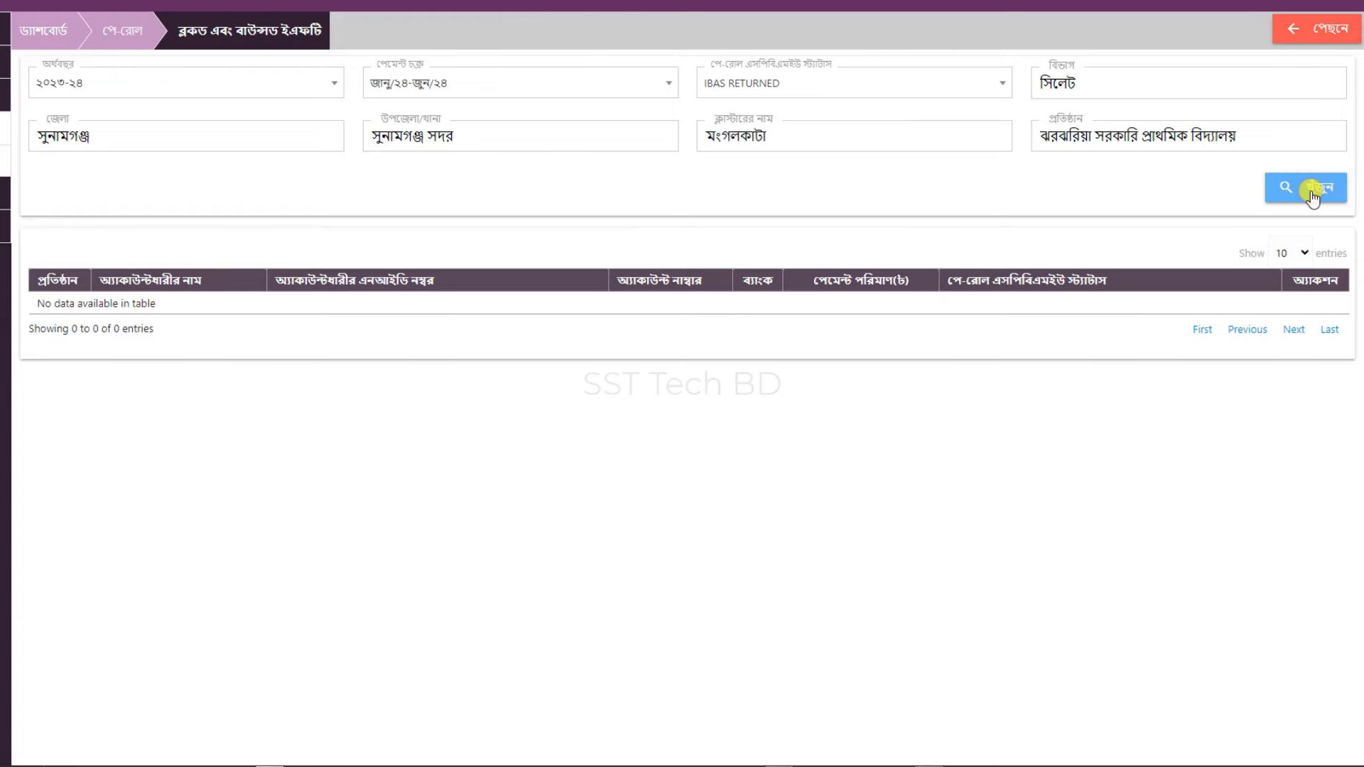
drag(36, 304, 178, 304)
click(177, 304)
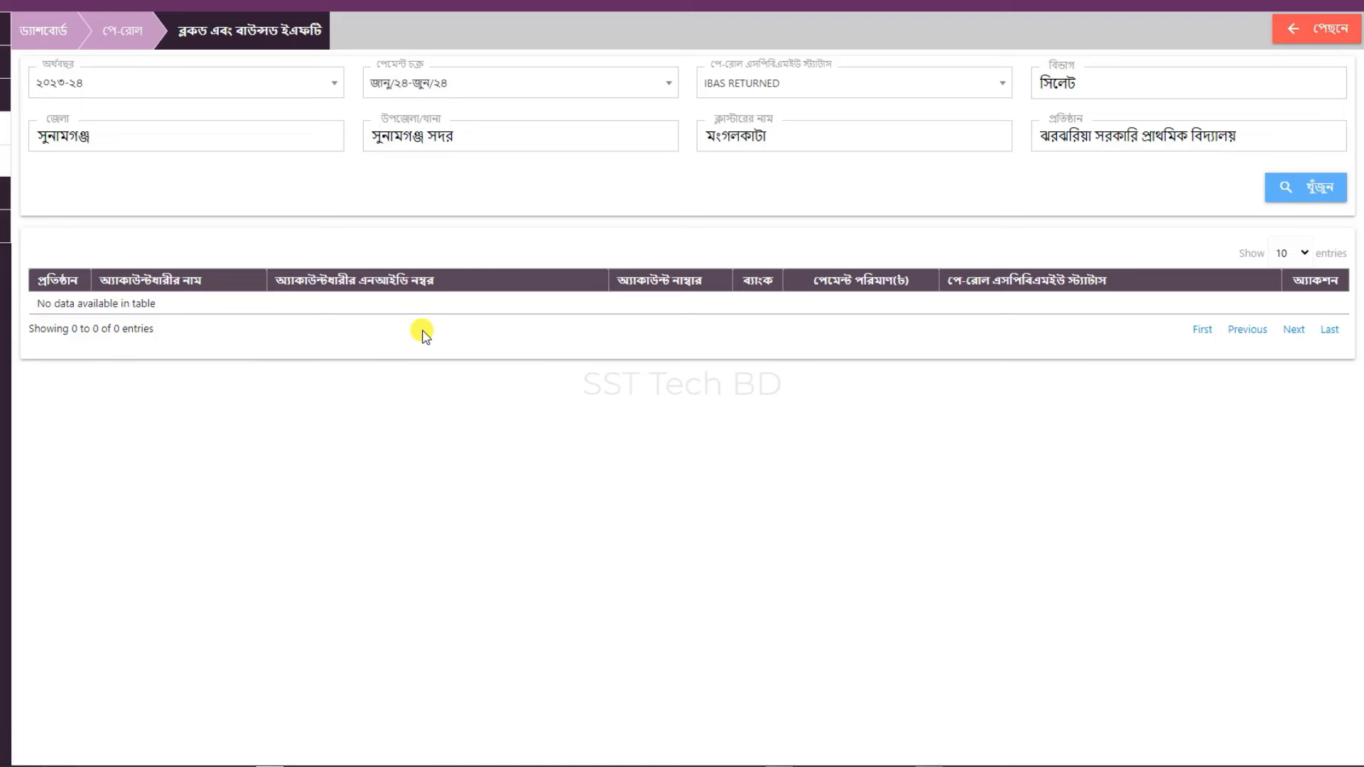